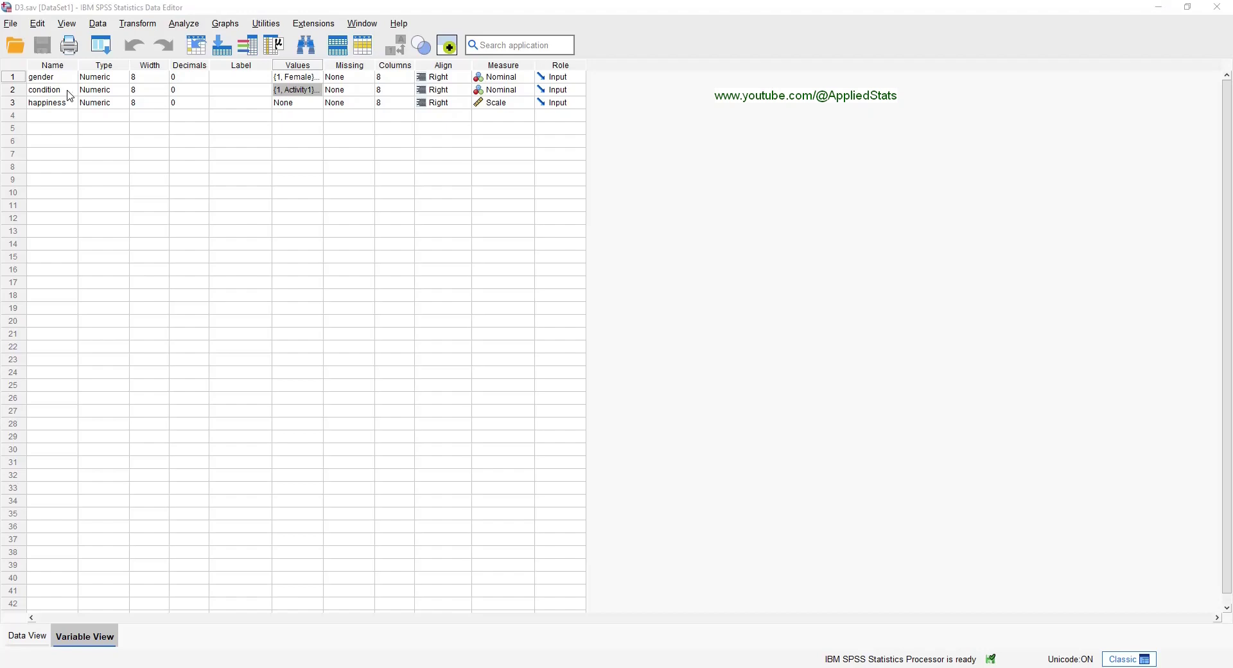
# - Inspect the value labels defined for the gender and condition variables, closing each dialog without changes
pyautogui.click(317, 78)
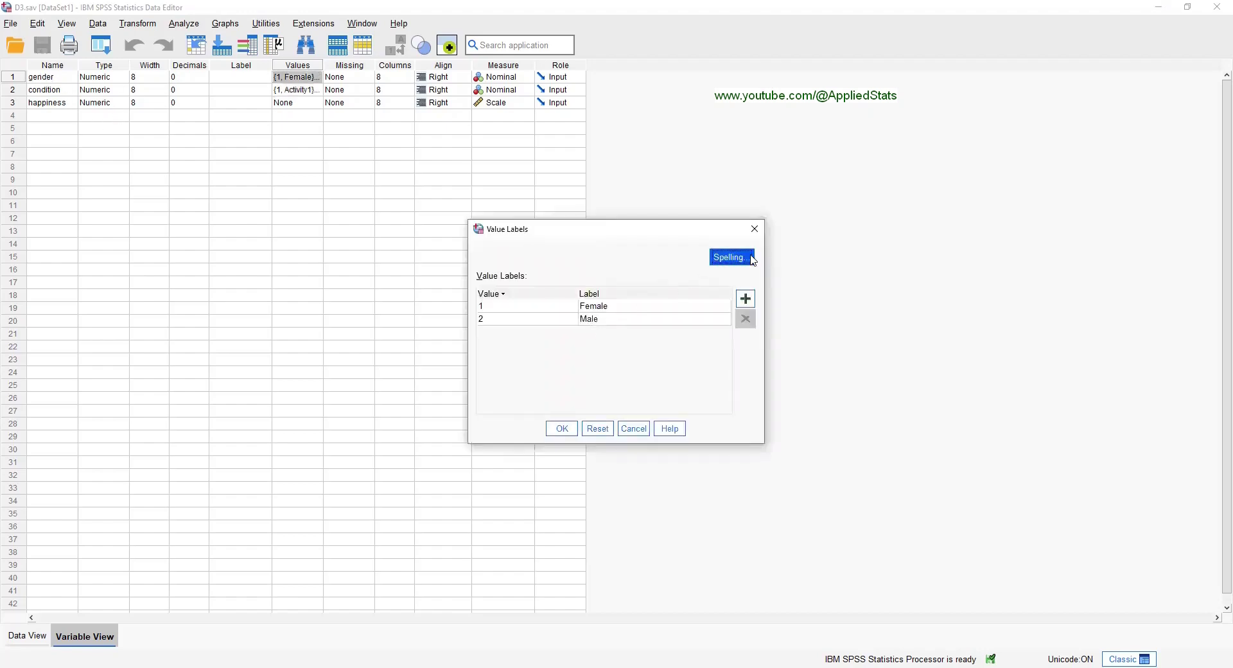
pyautogui.click(755, 228)
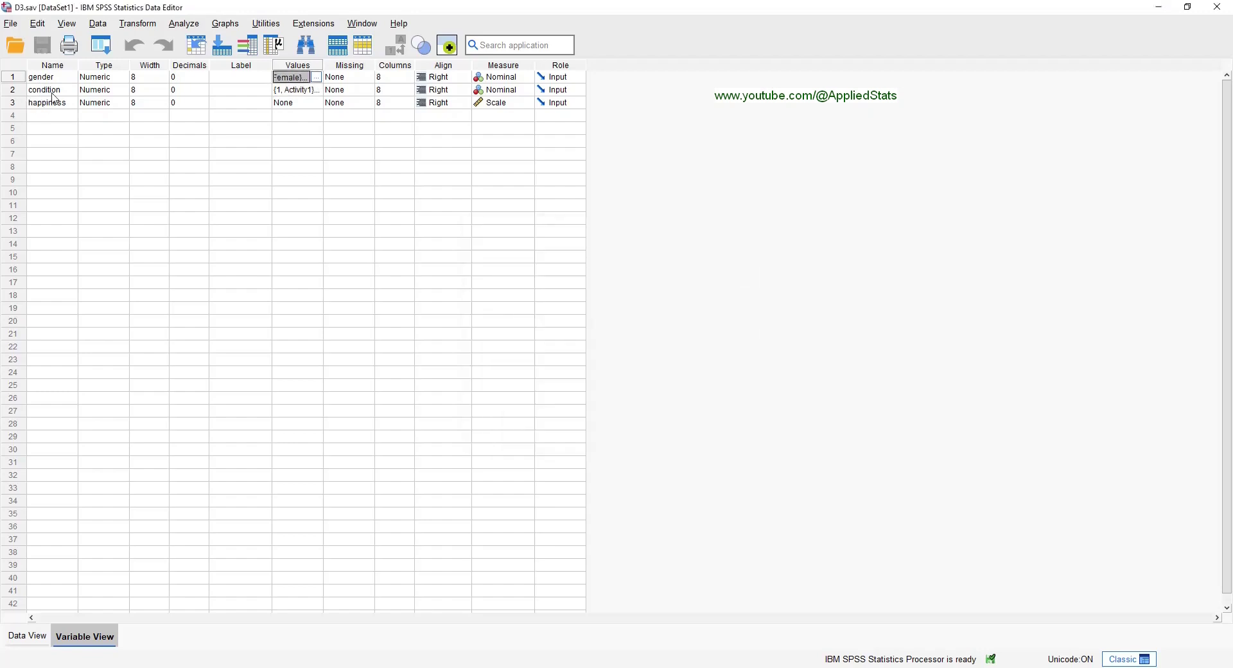
pyautogui.click(317, 90)
pyautogui.click(318, 90)
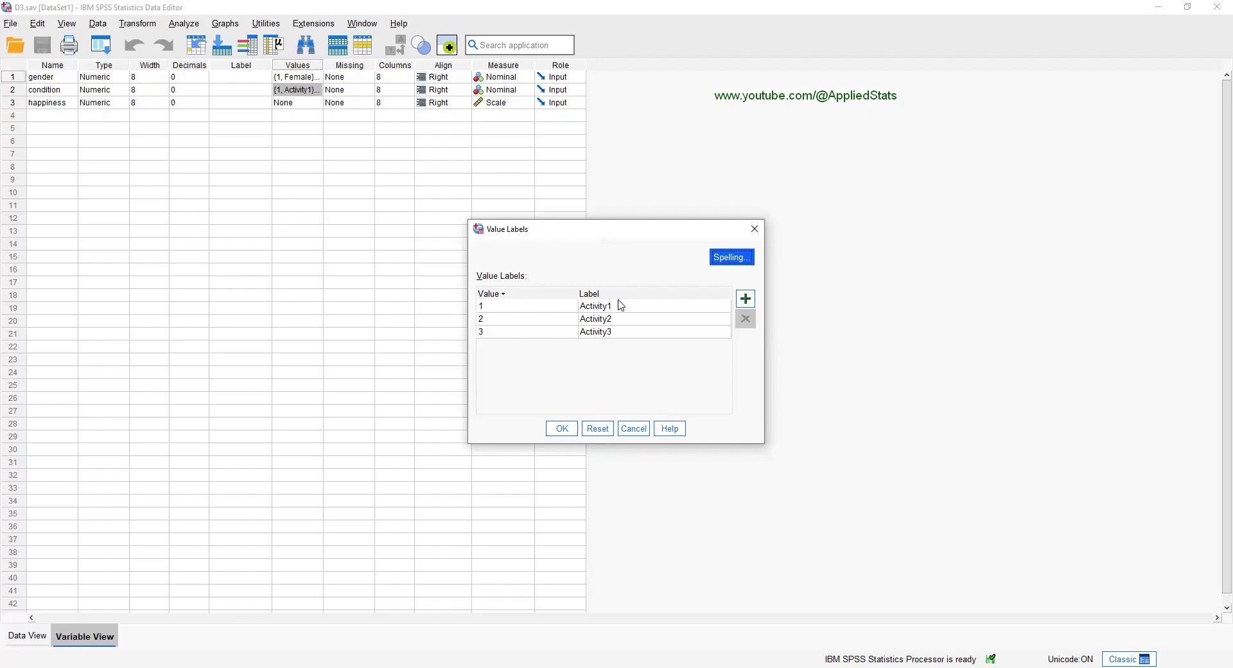
pyautogui.press('Return')
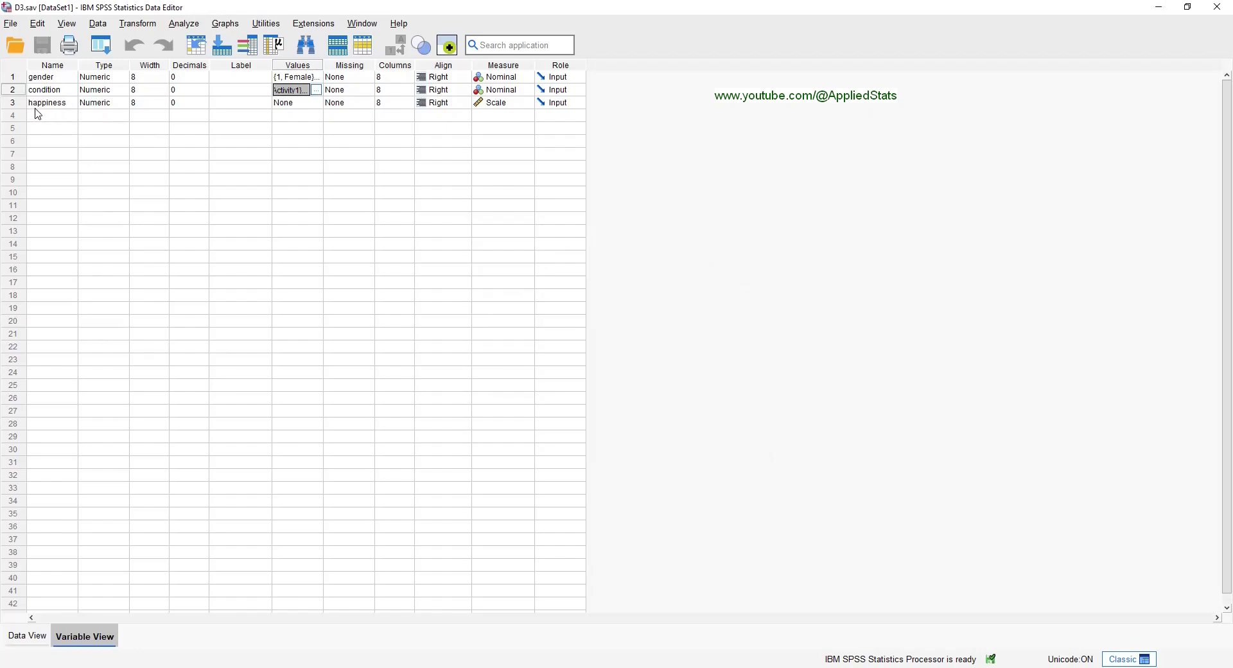
# - Set up a Univariate general linear model with happiness as the dependent variable and gender and condition as fixed factors
pyautogui.click(184, 26)
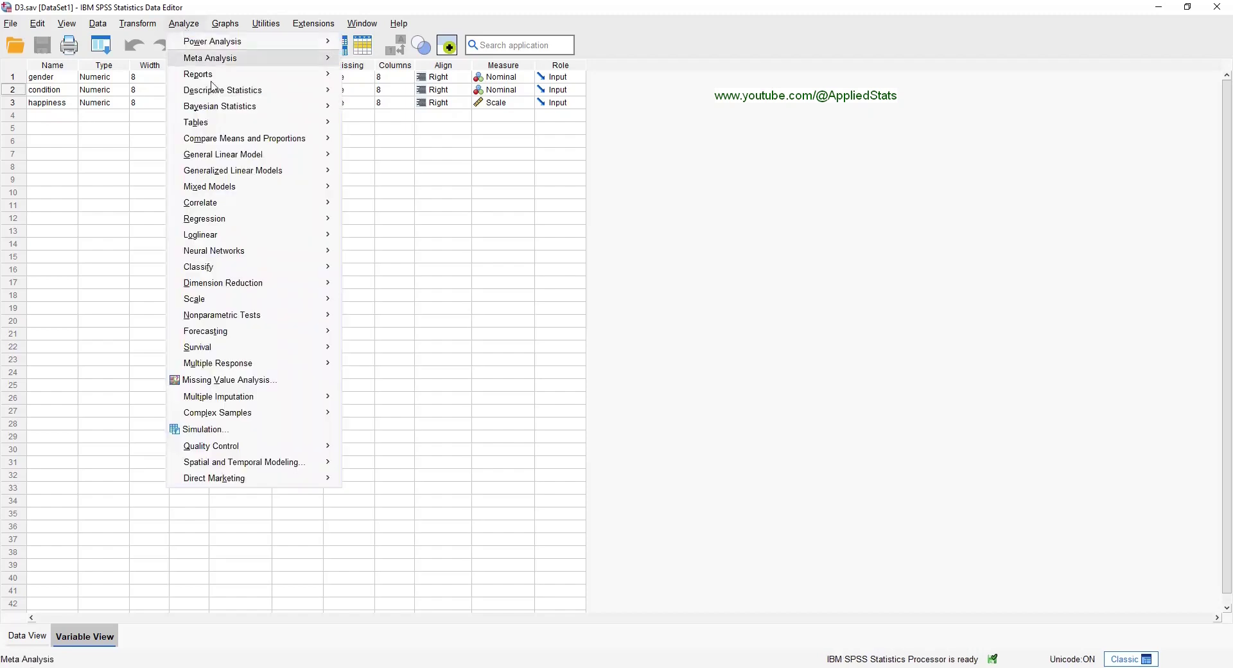
pyautogui.moveTo(255, 158)
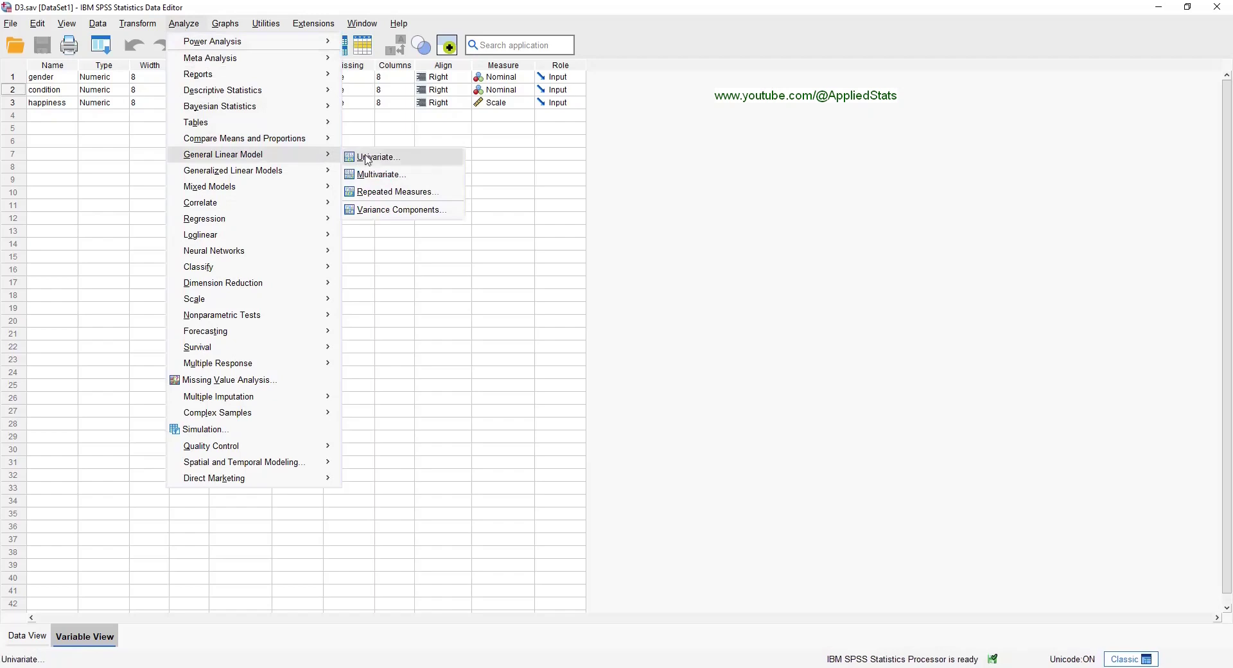
pyautogui.click(409, 160)
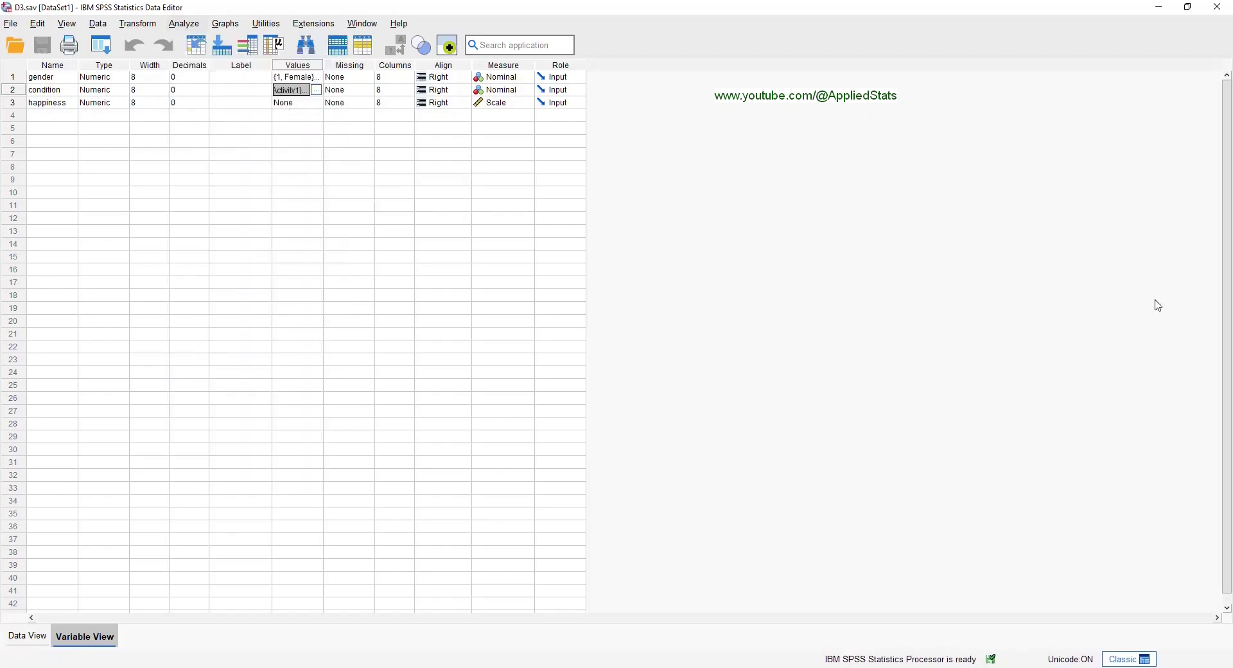
pyautogui.moveTo(597, 213); pyautogui.dragTo(509, 146)
pyautogui.moveTo(432, 204); pyautogui.dragTo(553, 179)
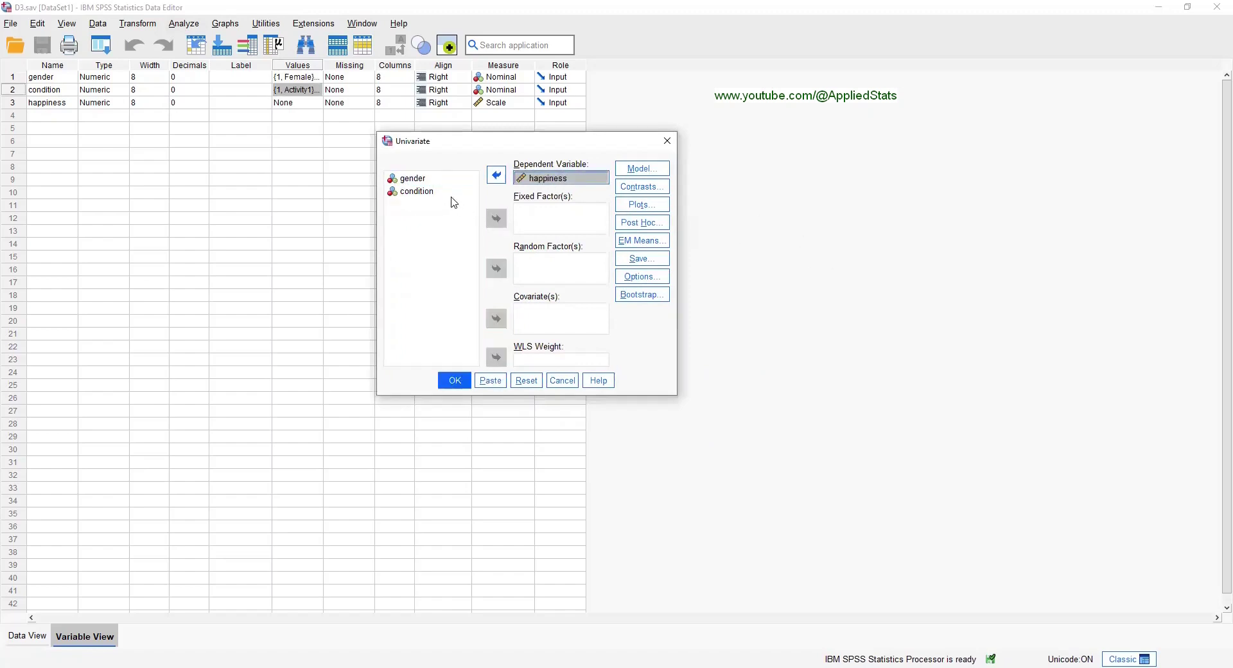
pyautogui.click(413, 179)
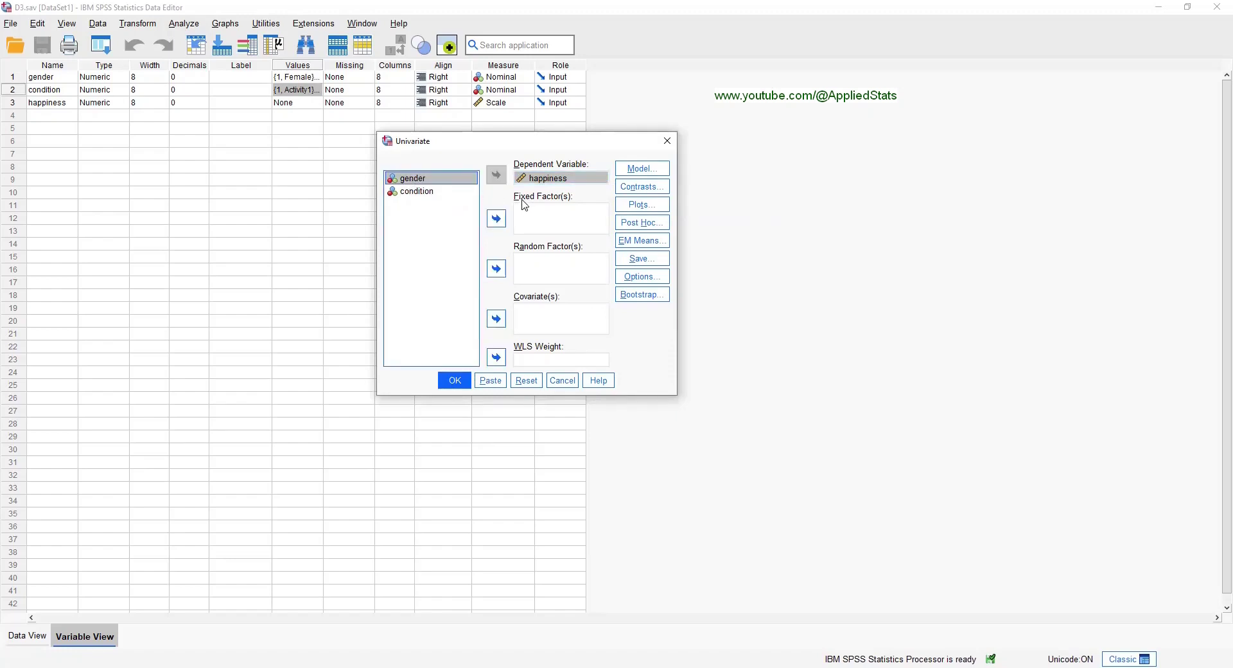
pyautogui.click(496, 219)
pyautogui.click(496, 219)
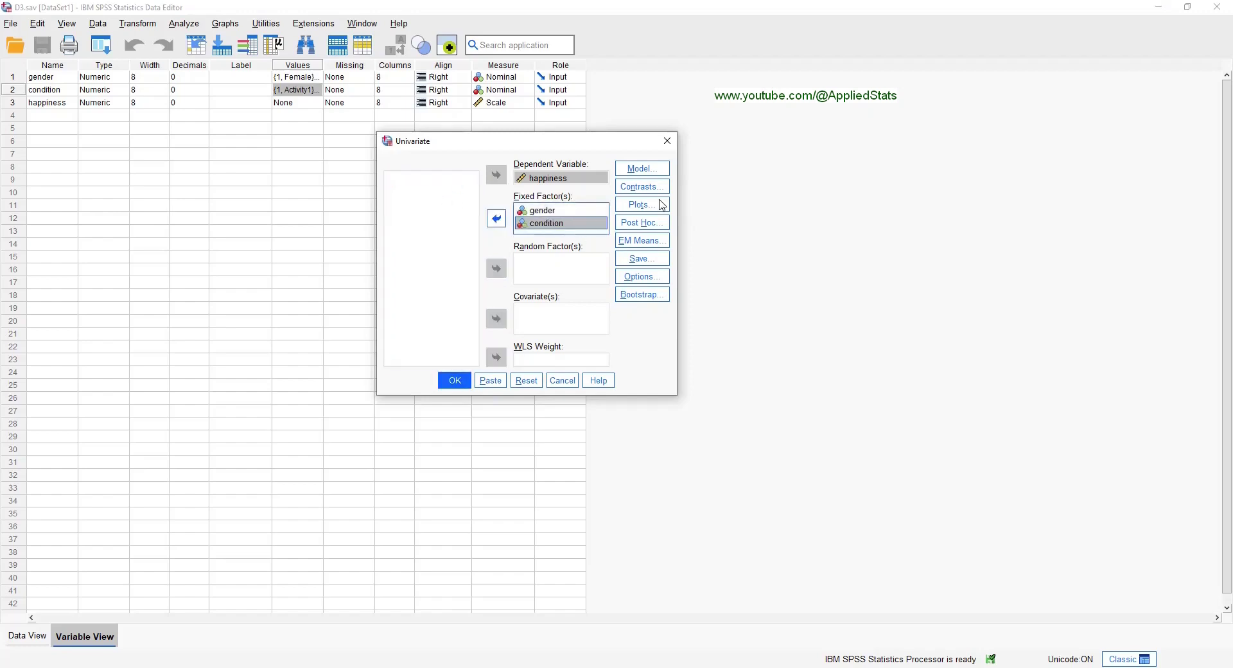
# - Enable descriptive statistics, estimates of effect size and homogeneity tests for the univariate model, and run the analysis
pyautogui.click(655, 280)
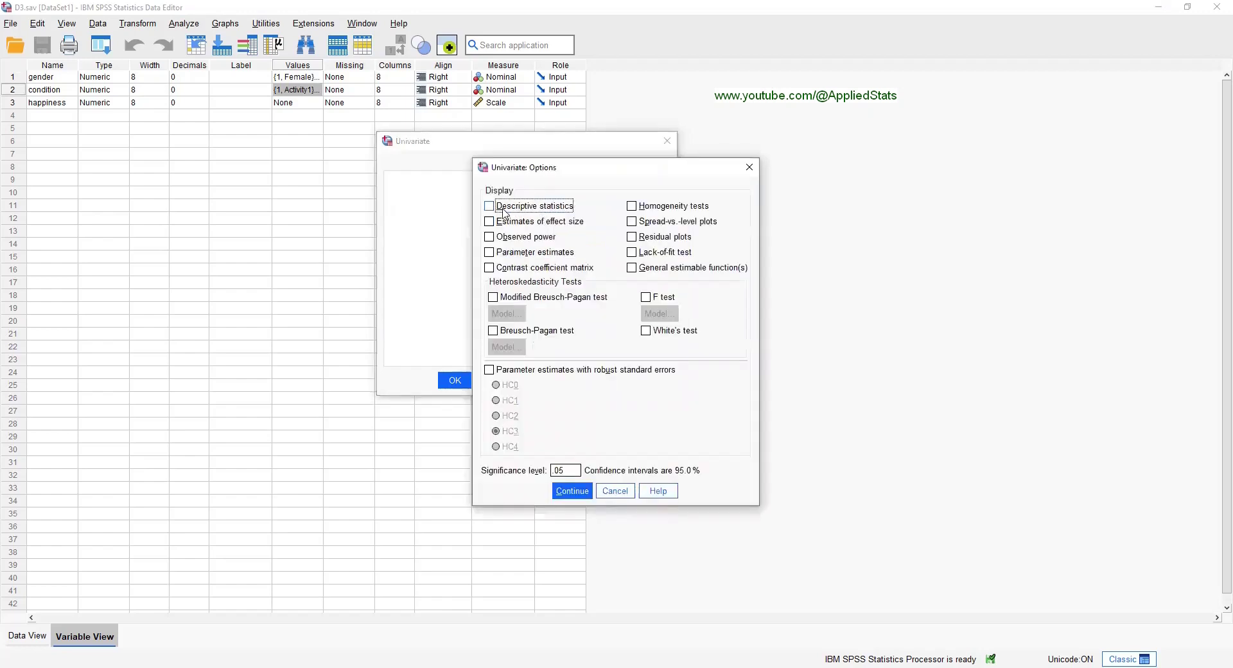
pyautogui.click(501, 225)
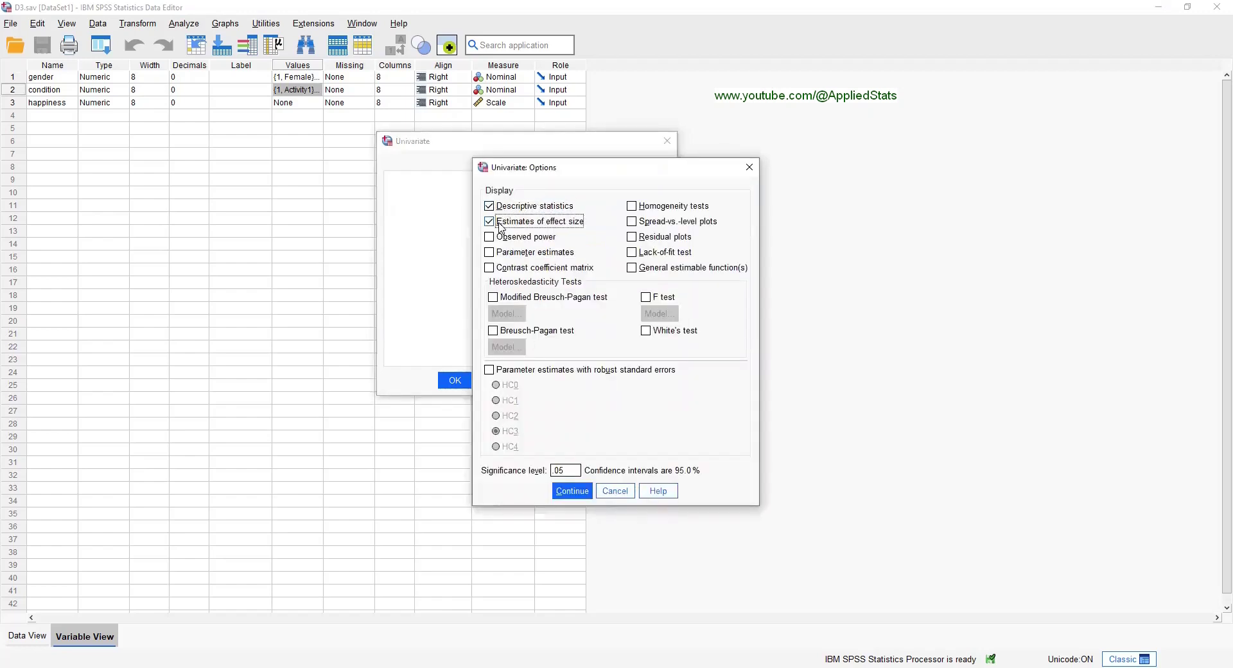
pyautogui.click(701, 207)
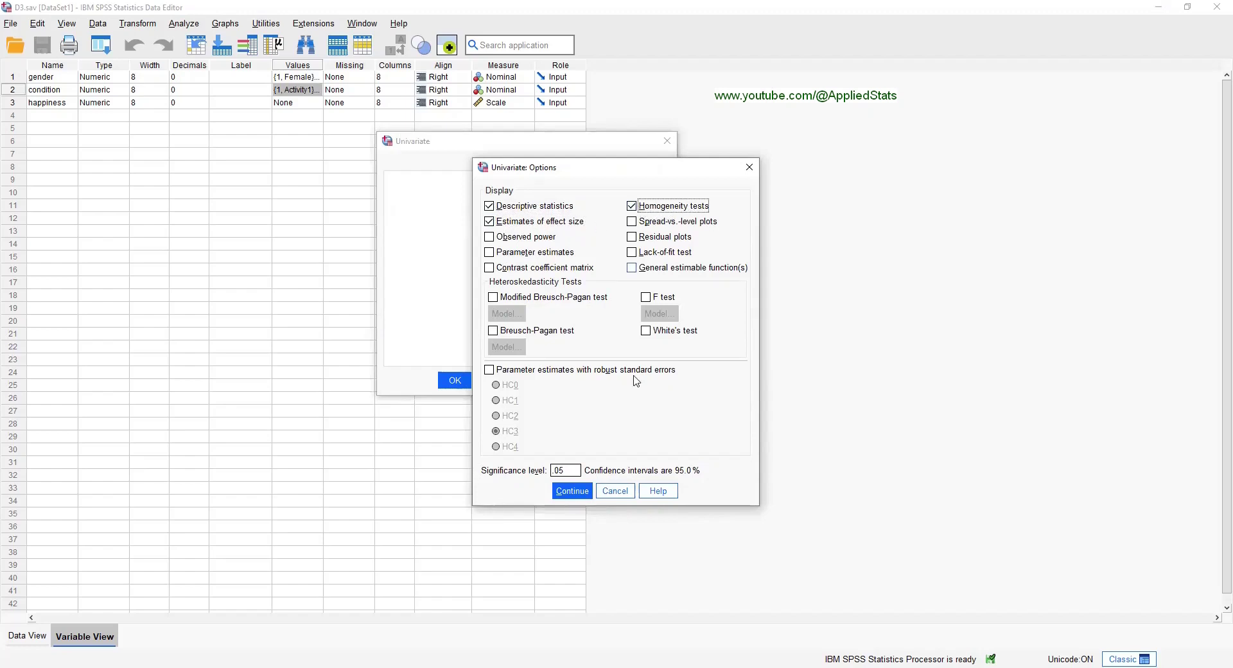
pyautogui.click(572, 492)
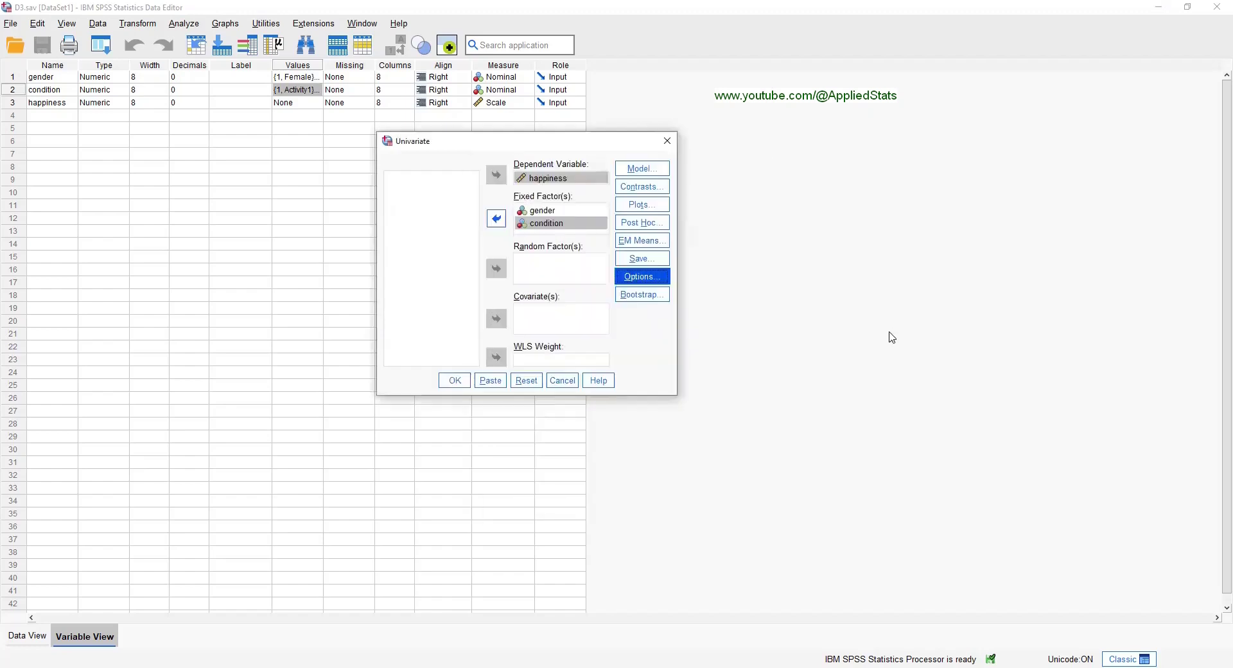
pyautogui.click(454, 382)
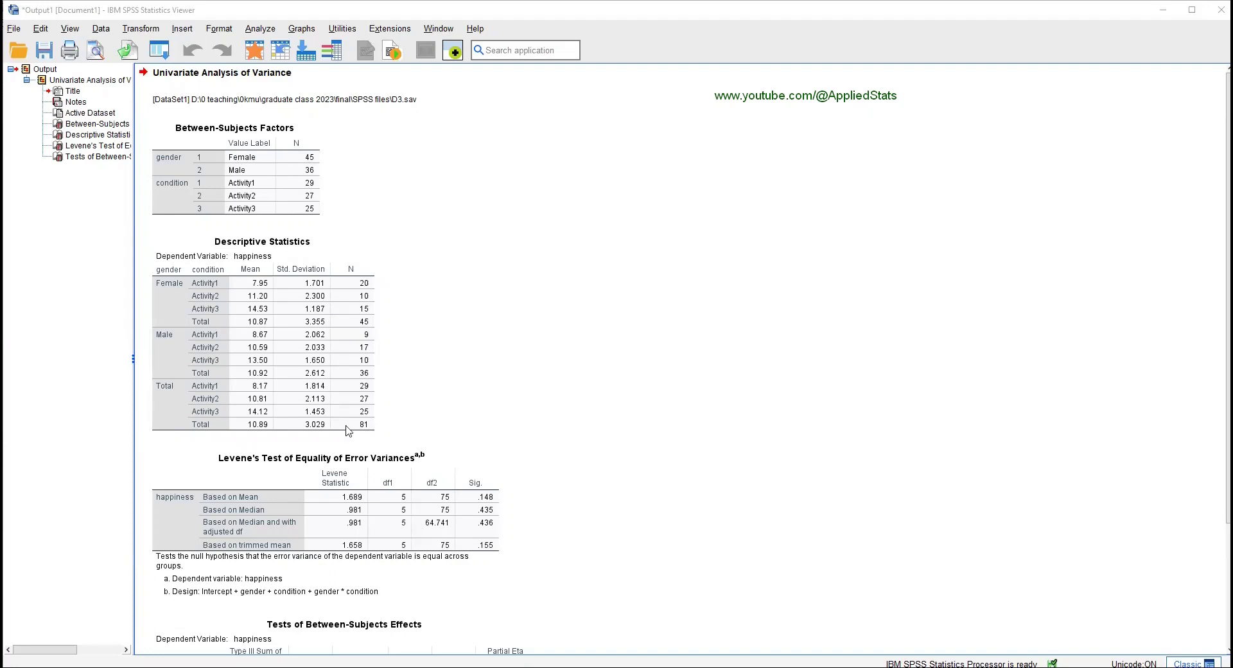
# - Examine the descriptive statistics, Levene's test and between-subjects effects for gender, condition and their interaction in the output
pyautogui.scroll(-5, 266, 434)
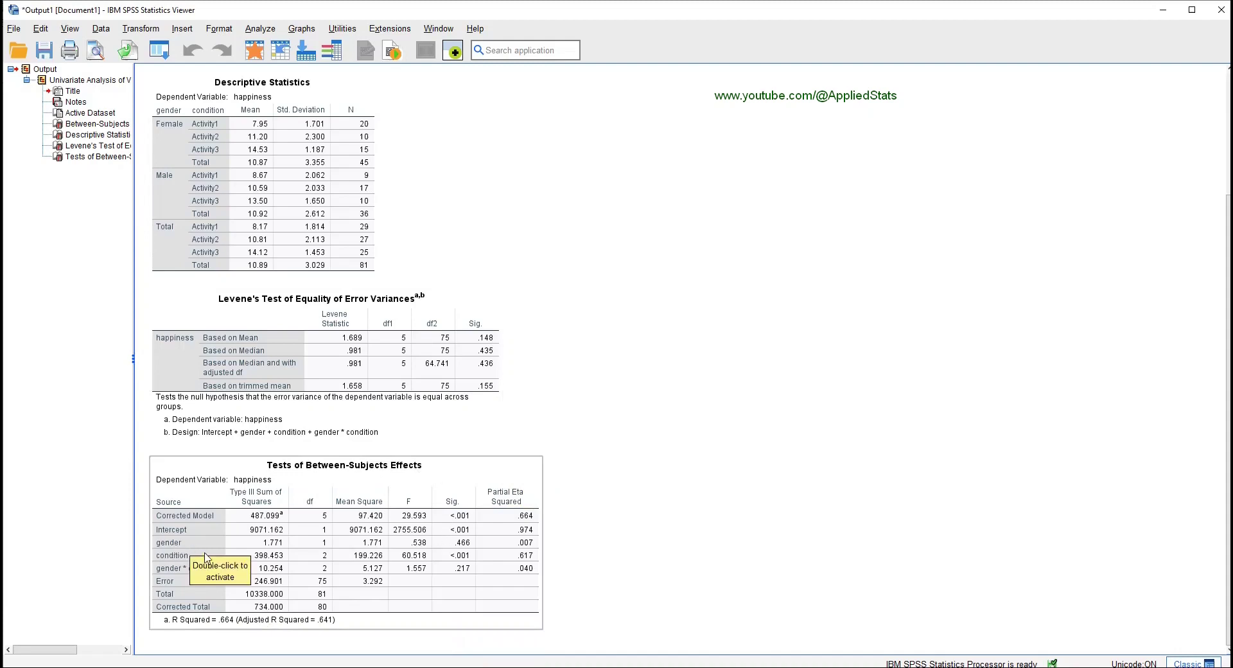
pyautogui.click(1083, 569)
pyautogui.click(198, 591)
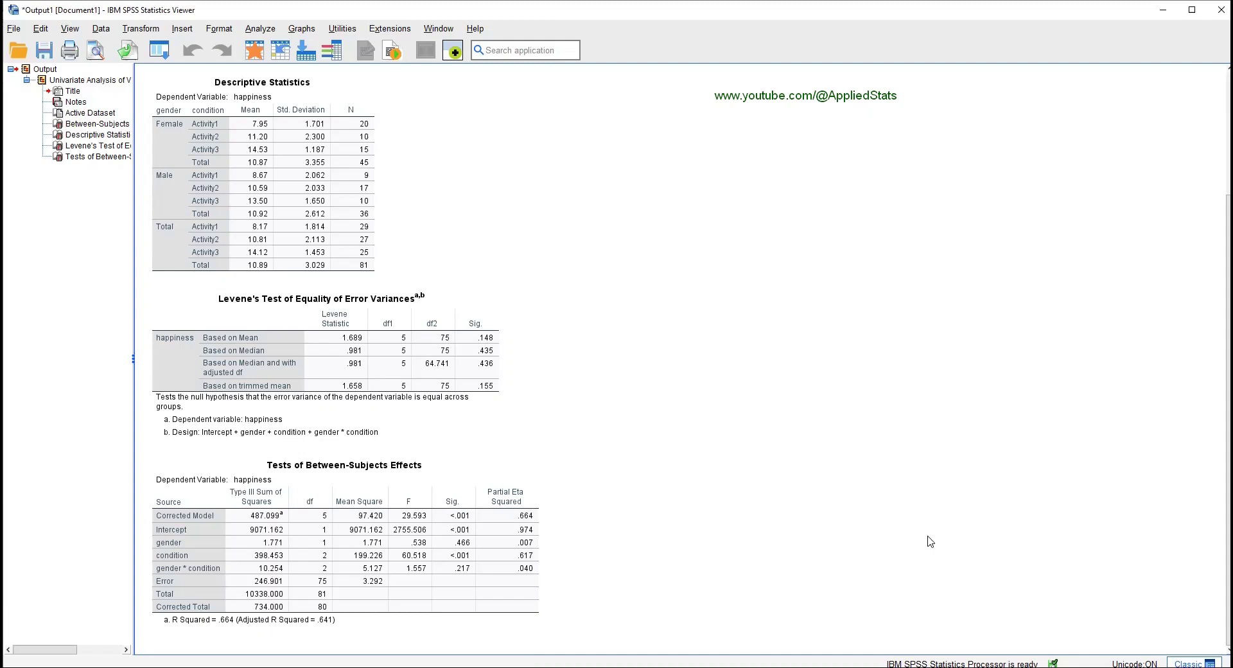
# - Add a Tukey post hoc test for condition to the Univariate analysis and run it again
pyautogui.click(260, 29)
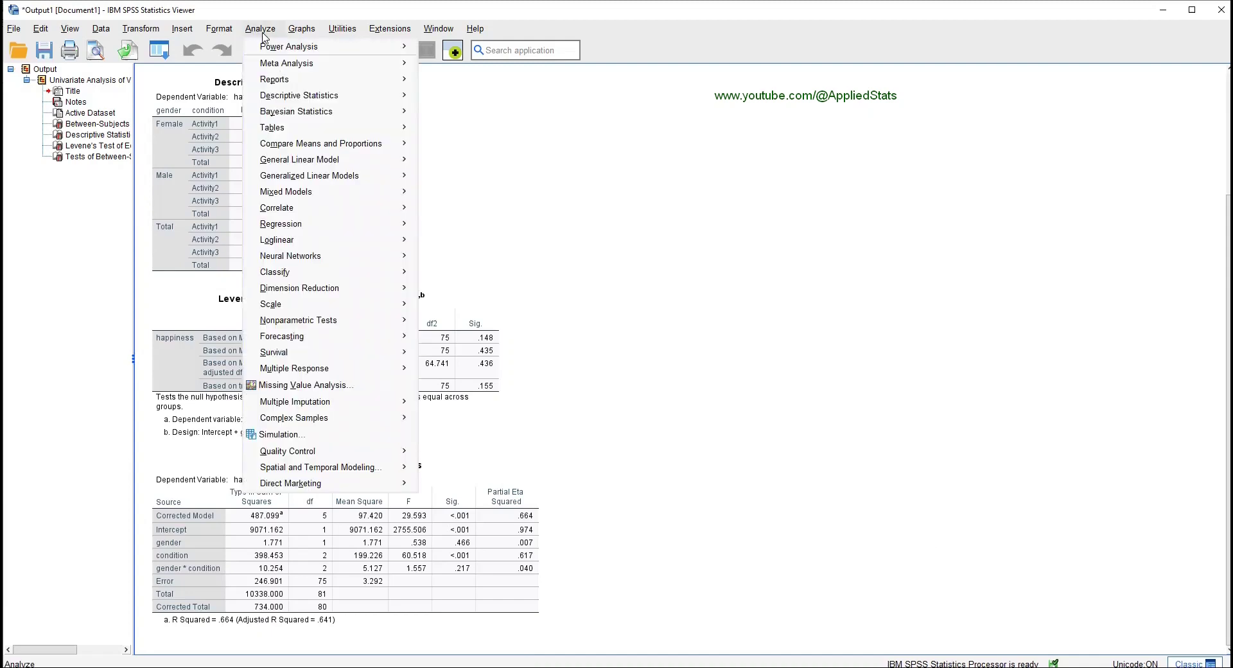
pyautogui.moveTo(353, 169)
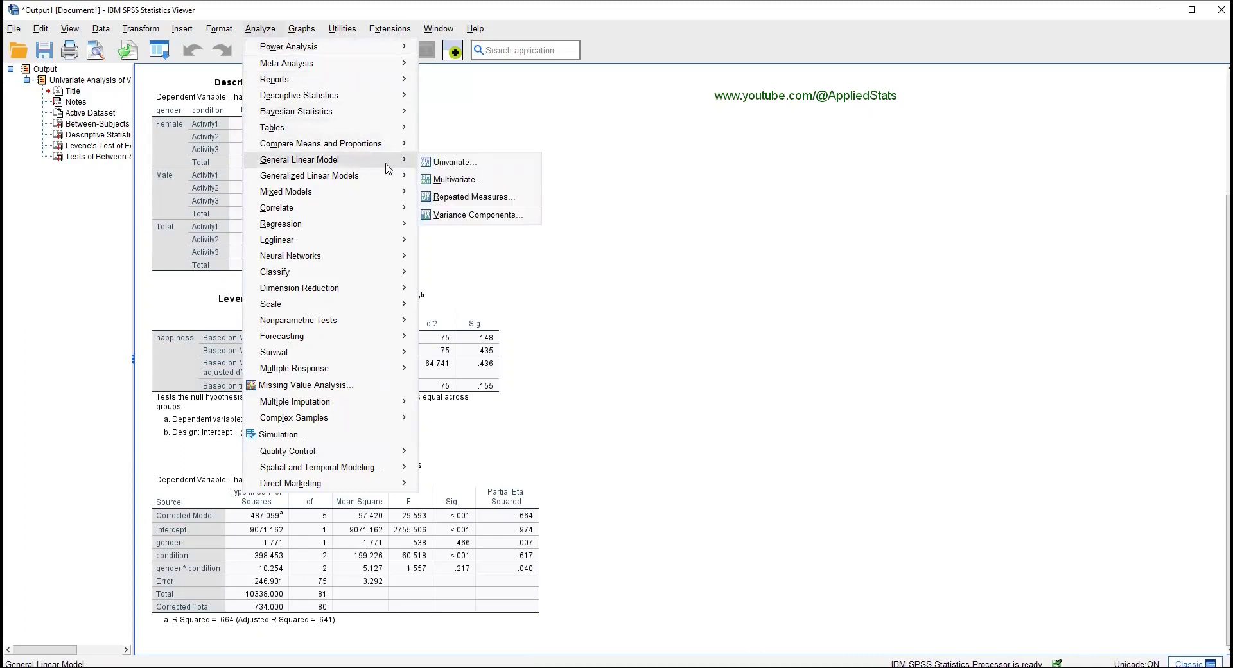
pyautogui.click(488, 168)
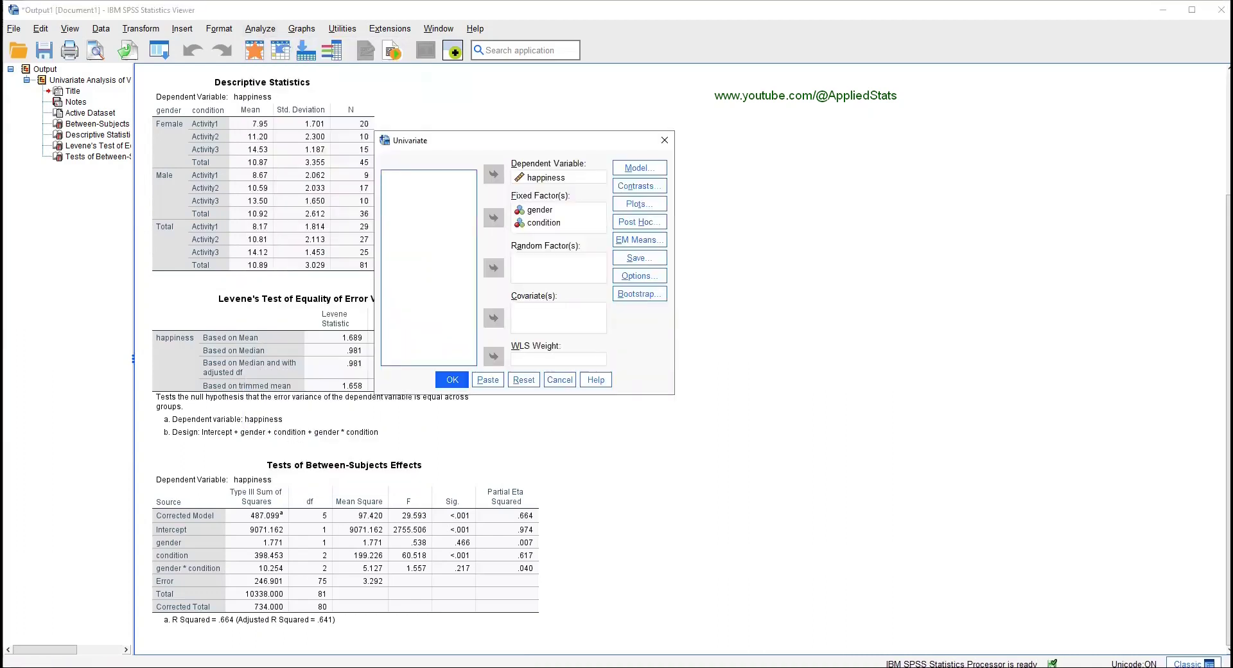
pyautogui.click(641, 225)
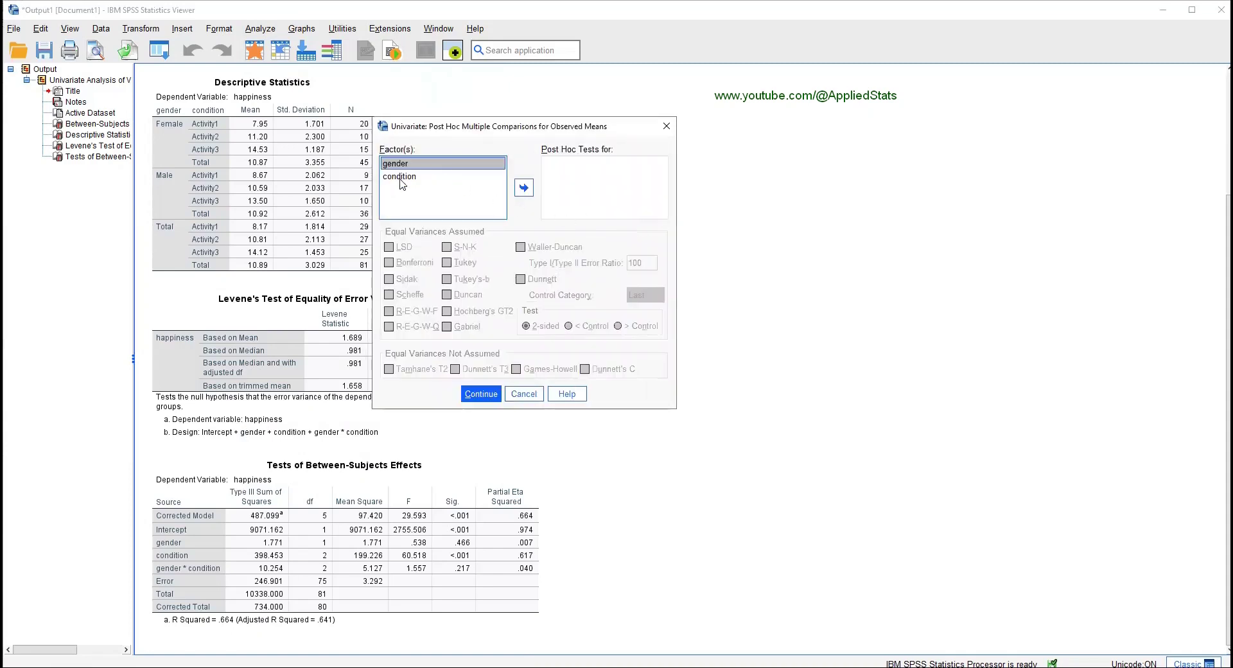
pyautogui.click(399, 178)
pyautogui.click(524, 187)
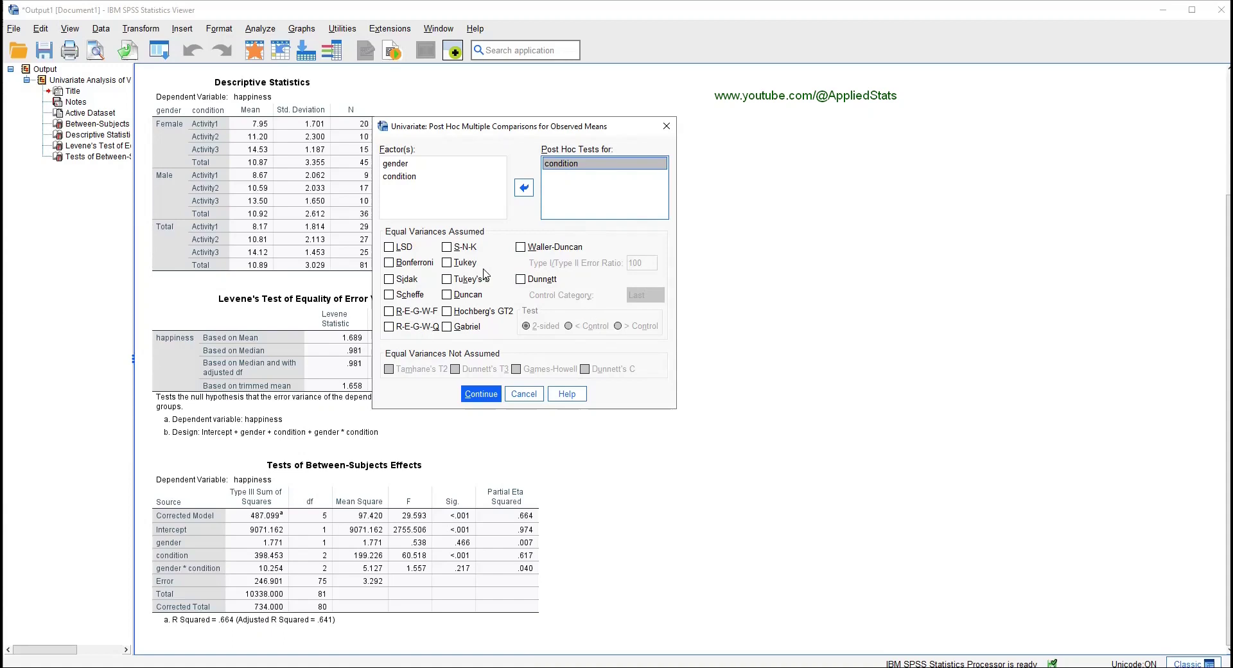
pyautogui.click(448, 263)
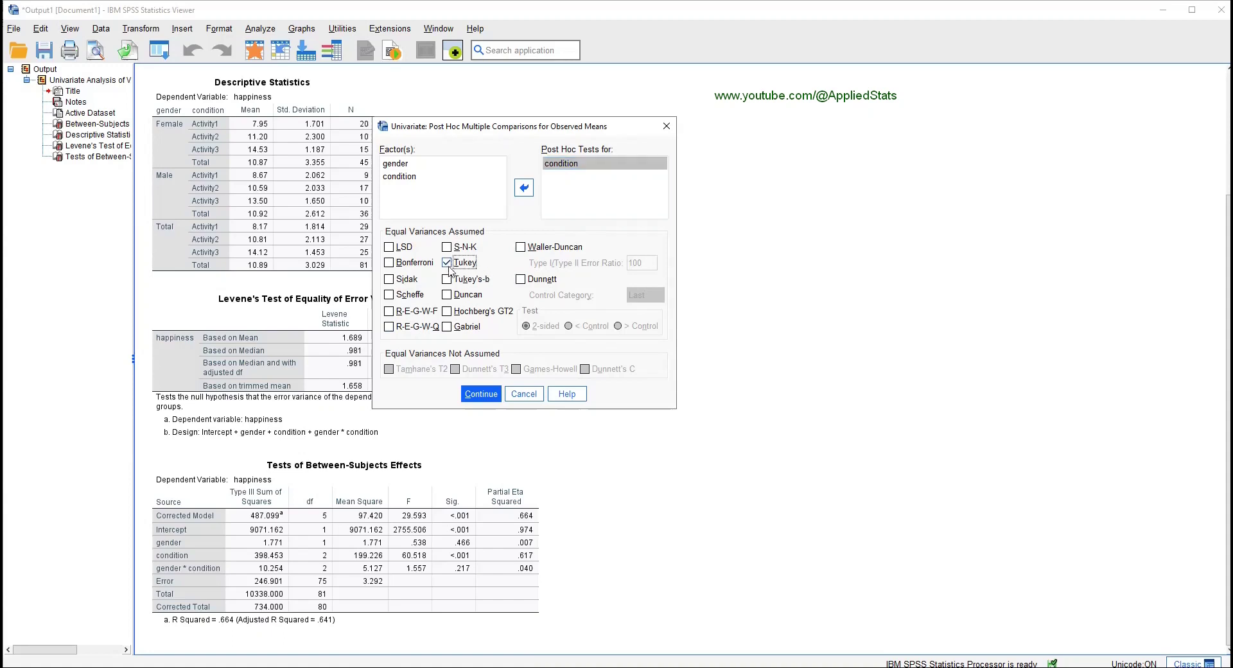
pyautogui.click(448, 263)
pyautogui.click(481, 395)
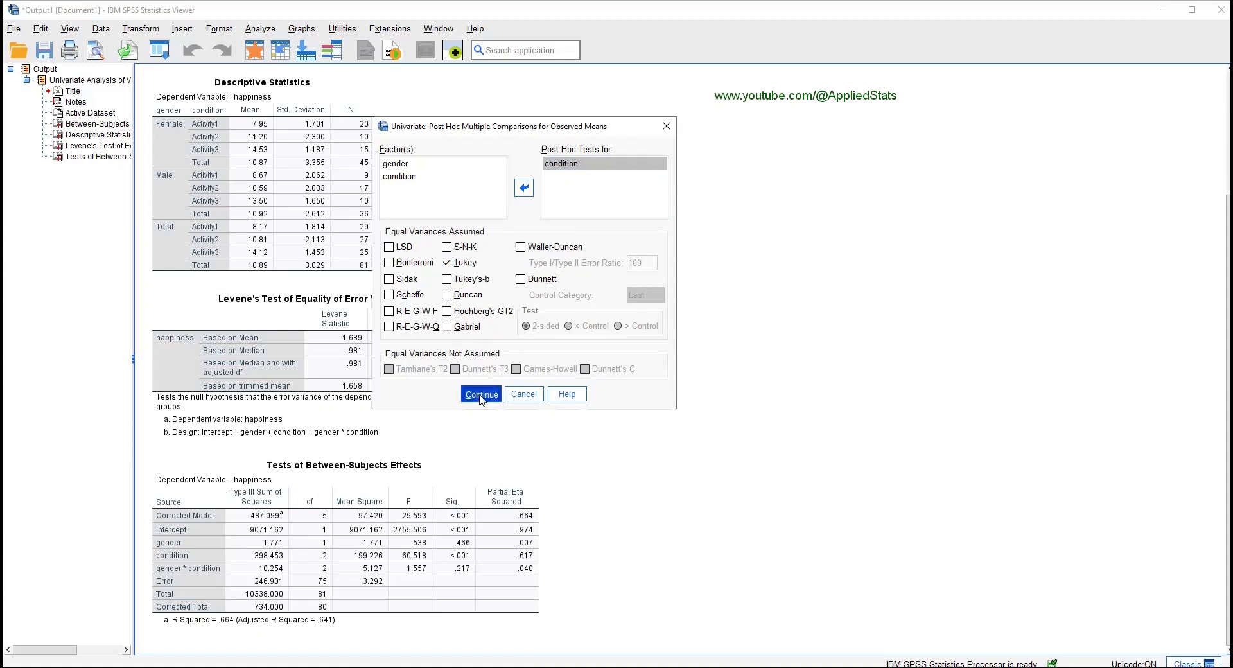
pyautogui.click(452, 381)
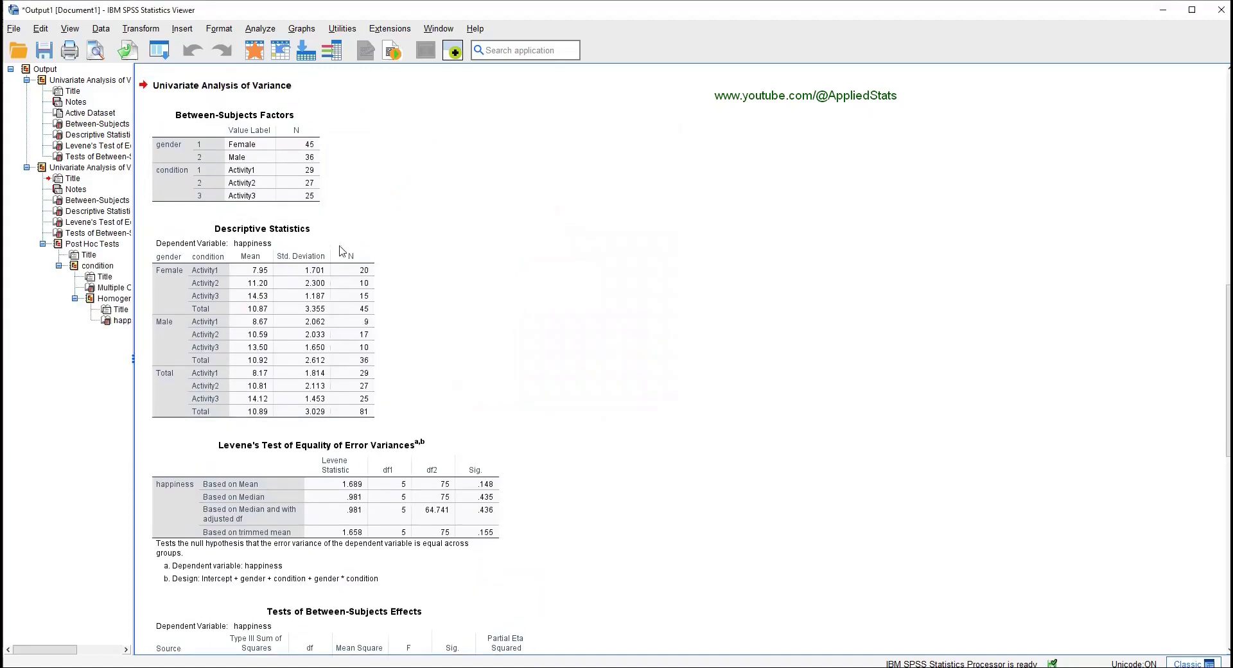
# - Review the Tukey multiple comparisons and homogeneous subsets for condition in the new output
pyautogui.scroll(-5, 1129, 402)
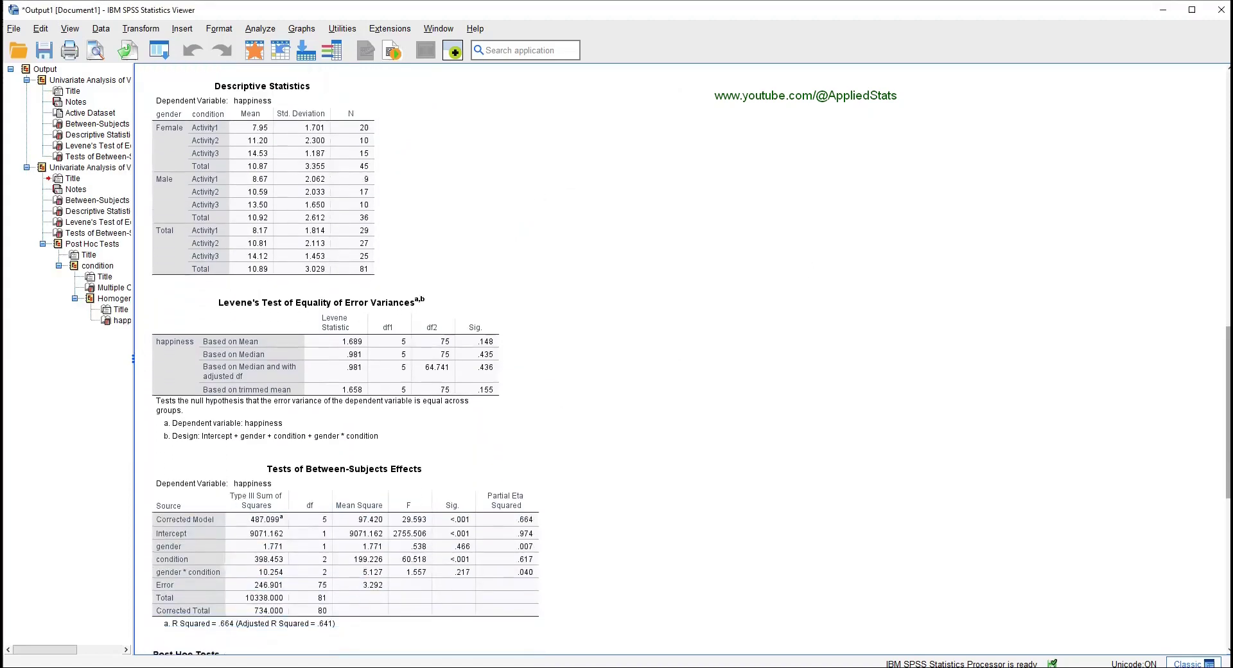
pyautogui.scroll(-5, 1202, 426)
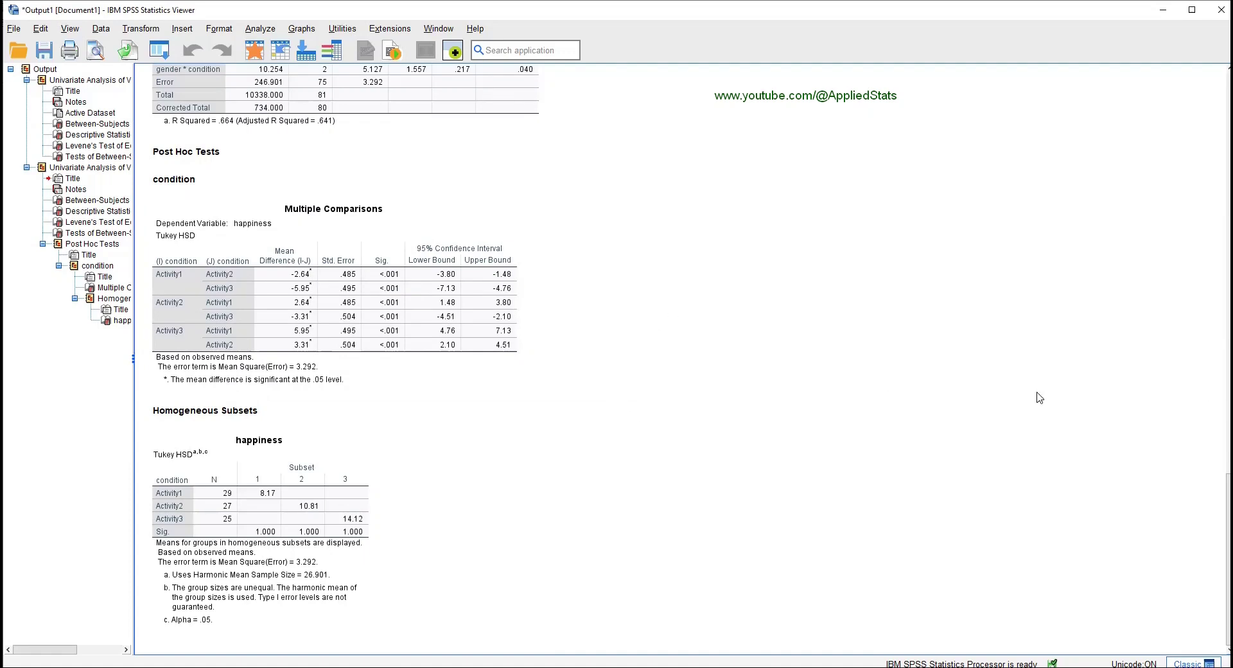
pyautogui.scroll(5, 692, 360)
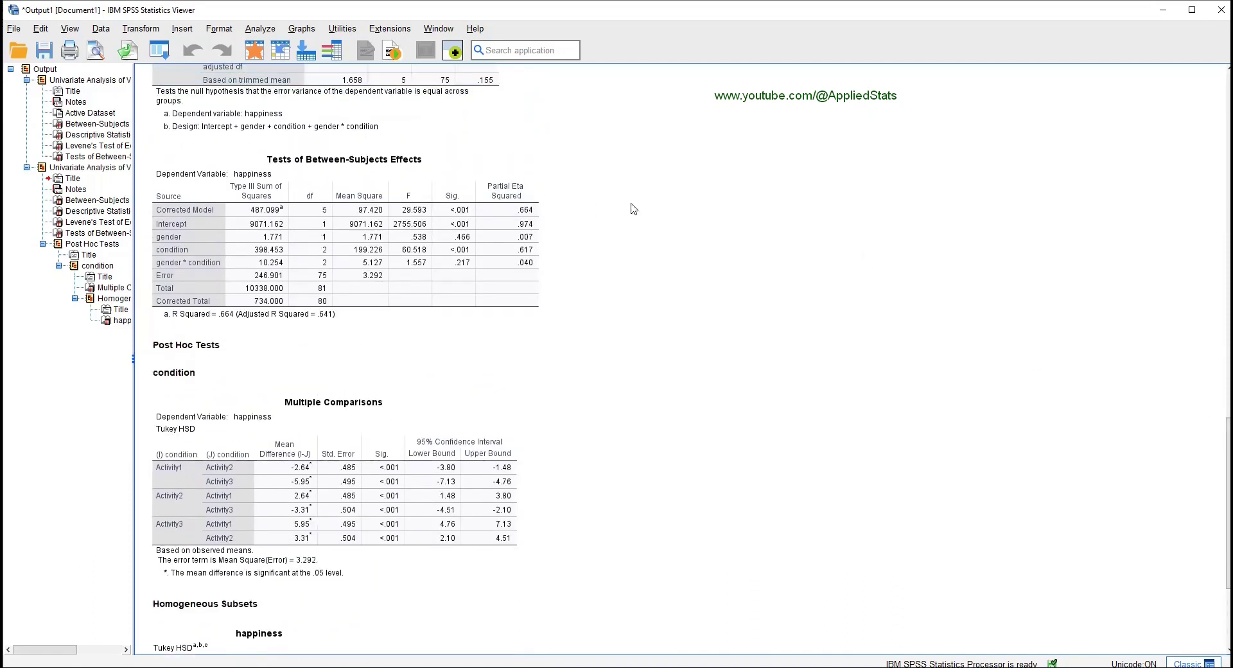
# - Reopen the Univariate analysis and add a profile plot with condition on the horizontal axis
pyautogui.click(260, 30)
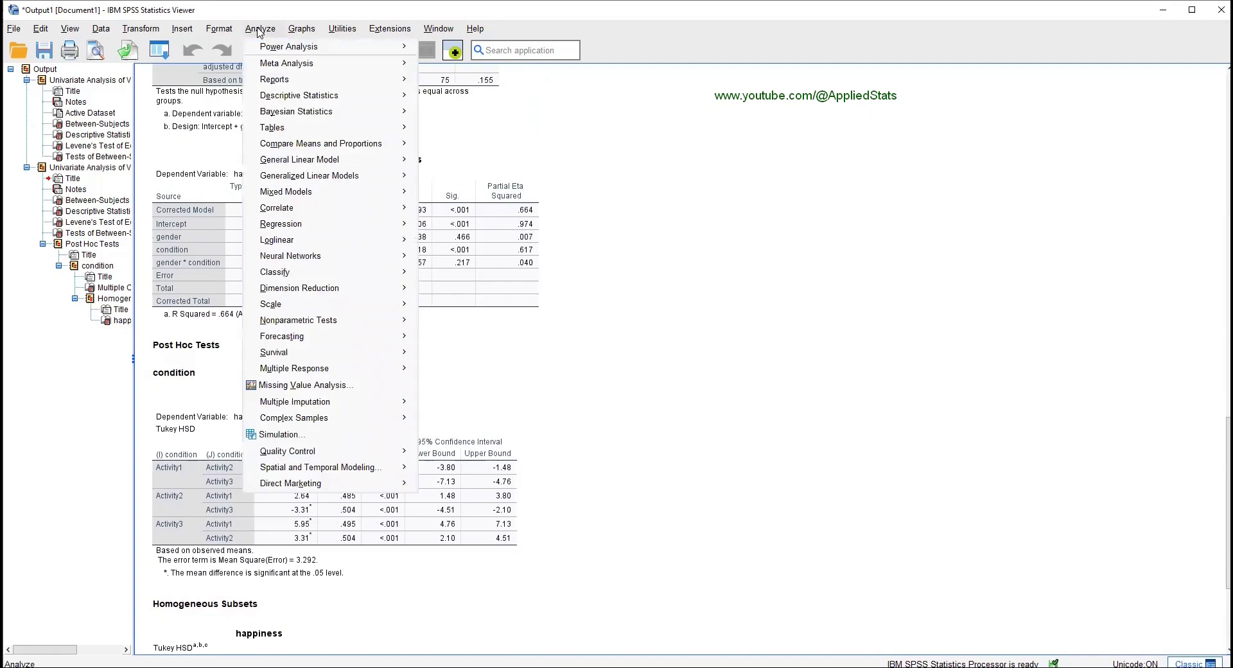
pyautogui.moveTo(350, 161)
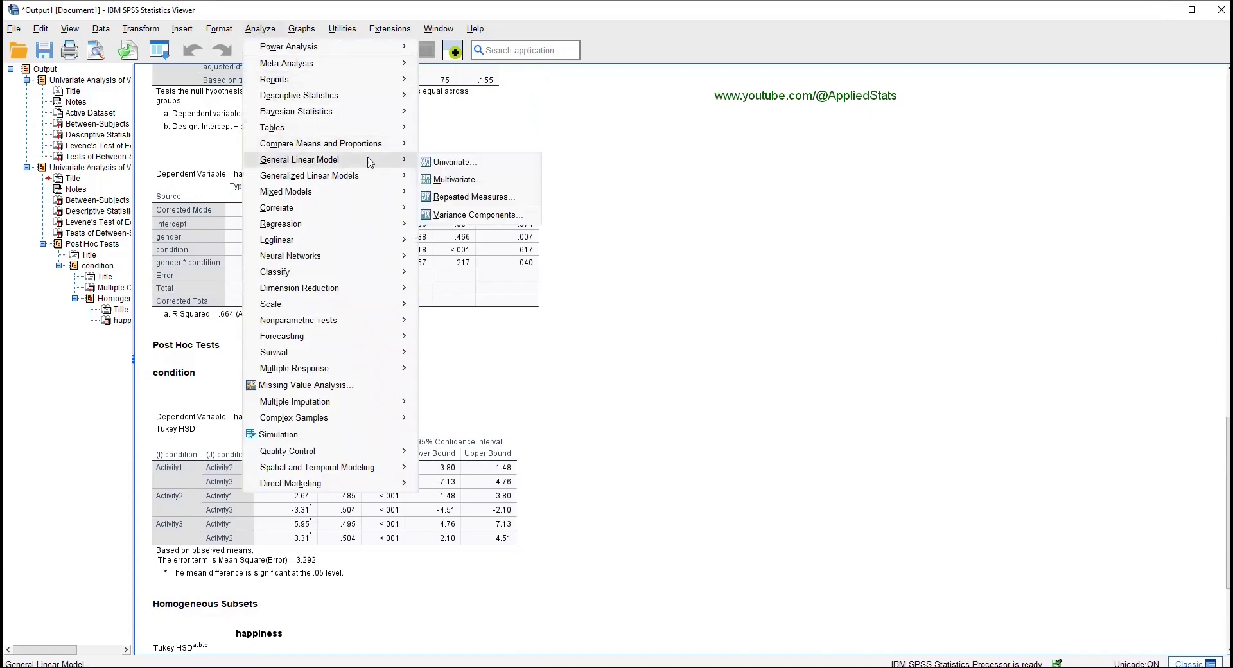
pyautogui.click(495, 162)
pyautogui.click(647, 204)
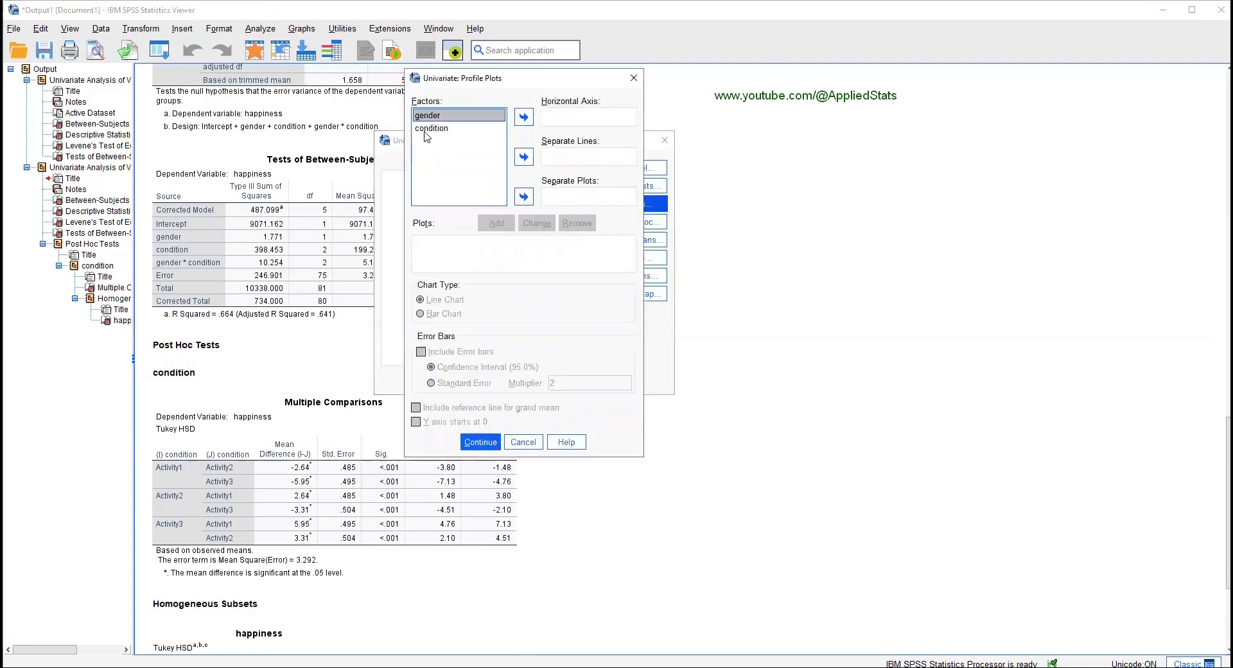
pyautogui.click(425, 129)
pyautogui.click(524, 117)
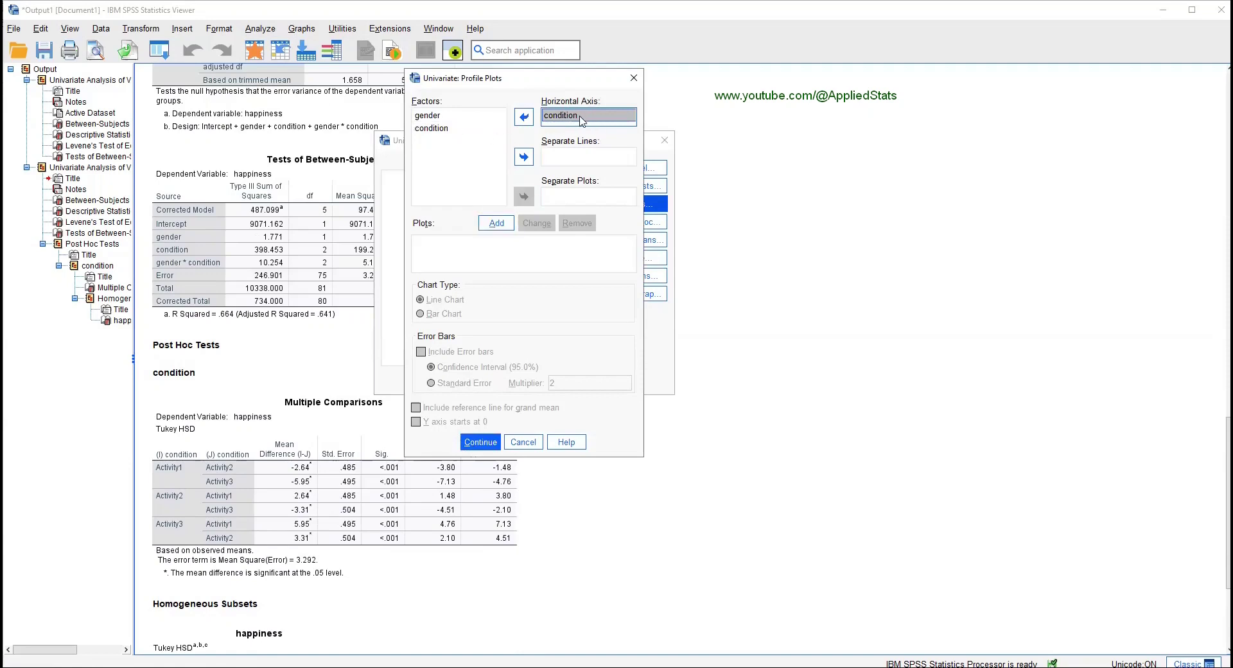
pyautogui.click(497, 225)
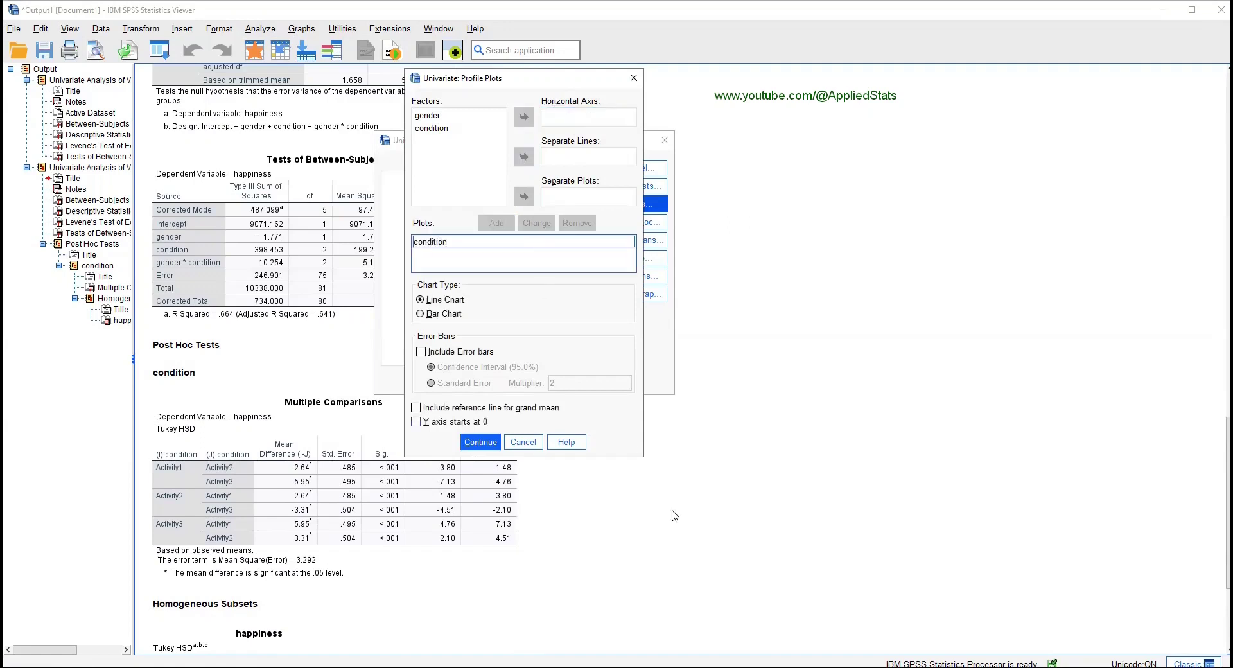
# - Make the condition profile plot a bar chart with 95% confidence interval error bars, and run the analysis
pyautogui.click(436, 317)
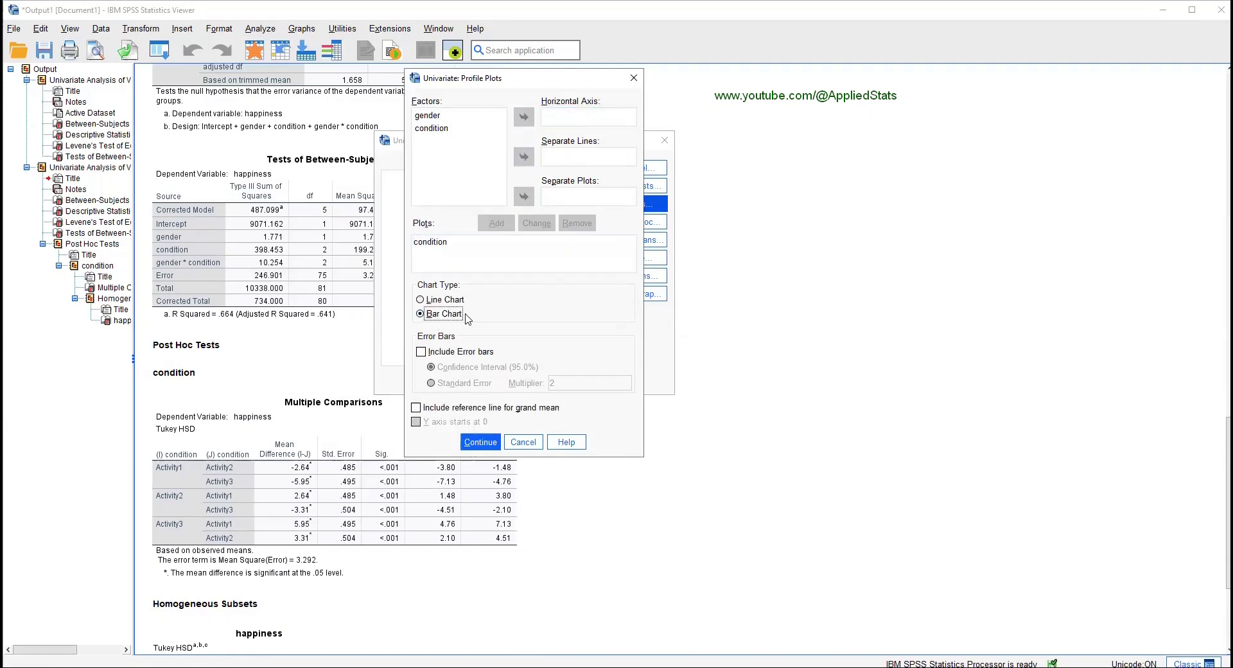
pyautogui.click(437, 358)
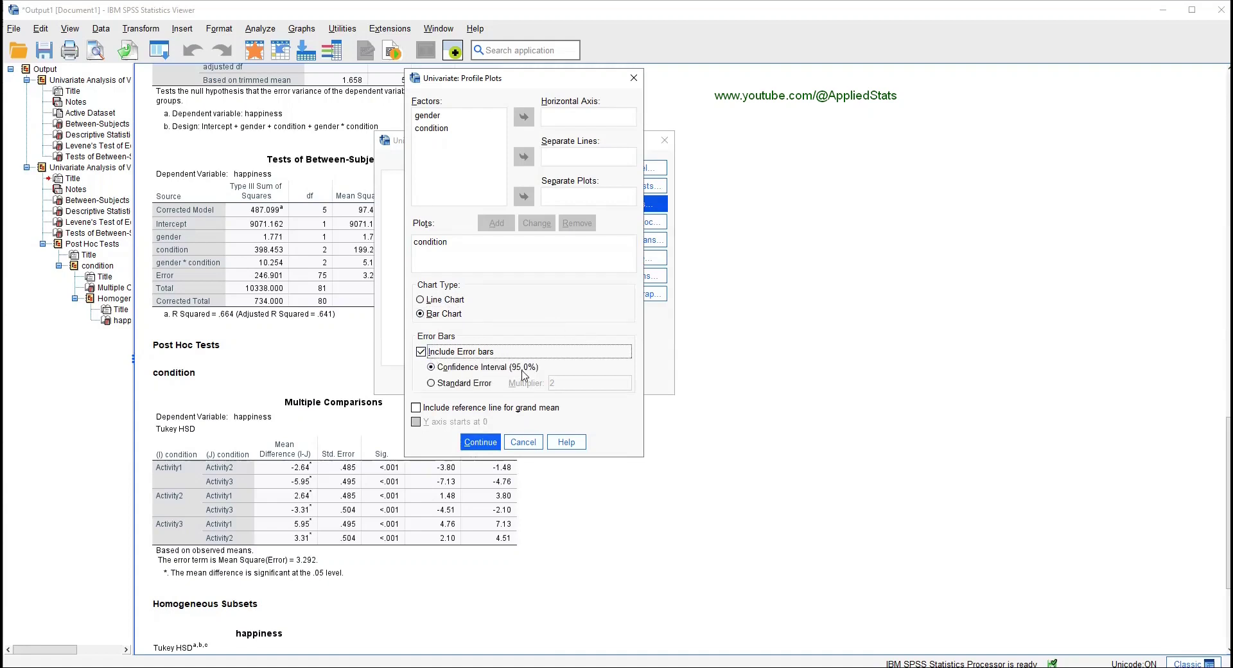
pyautogui.click(480, 443)
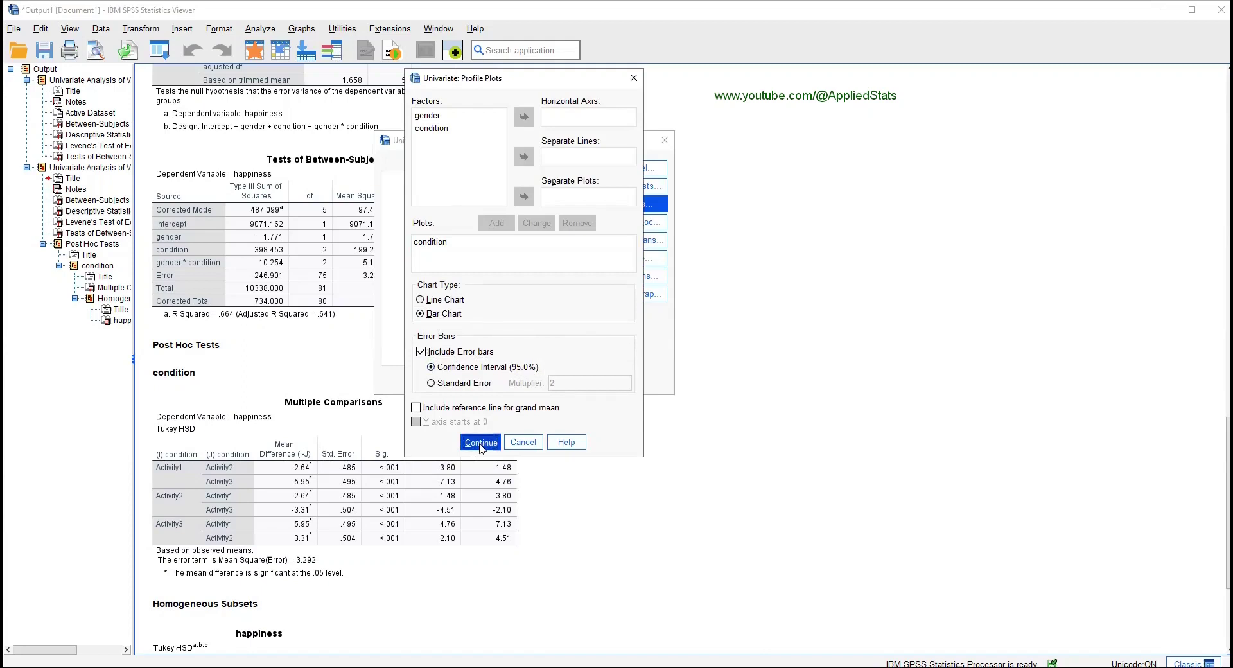
pyautogui.click(452, 380)
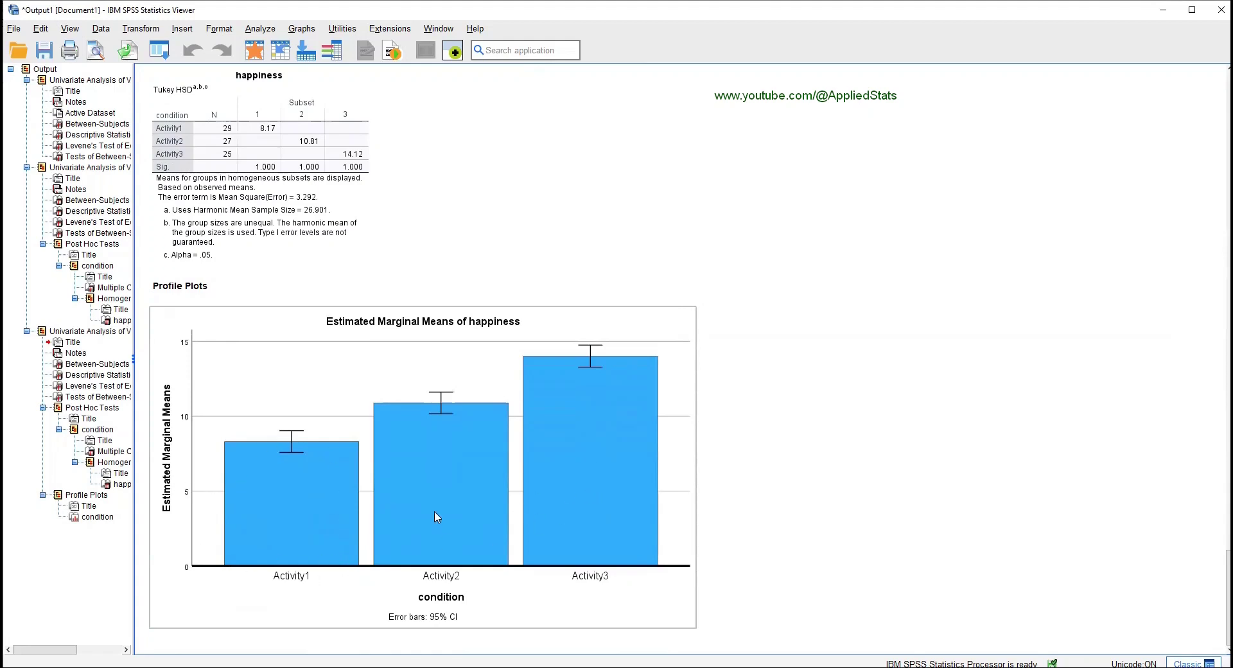
# - Review the profile plot, post hoc tests, between-subjects effects, Levene's test and descriptive statistics in the new output
pyautogui.scroll(6, 656, 545)
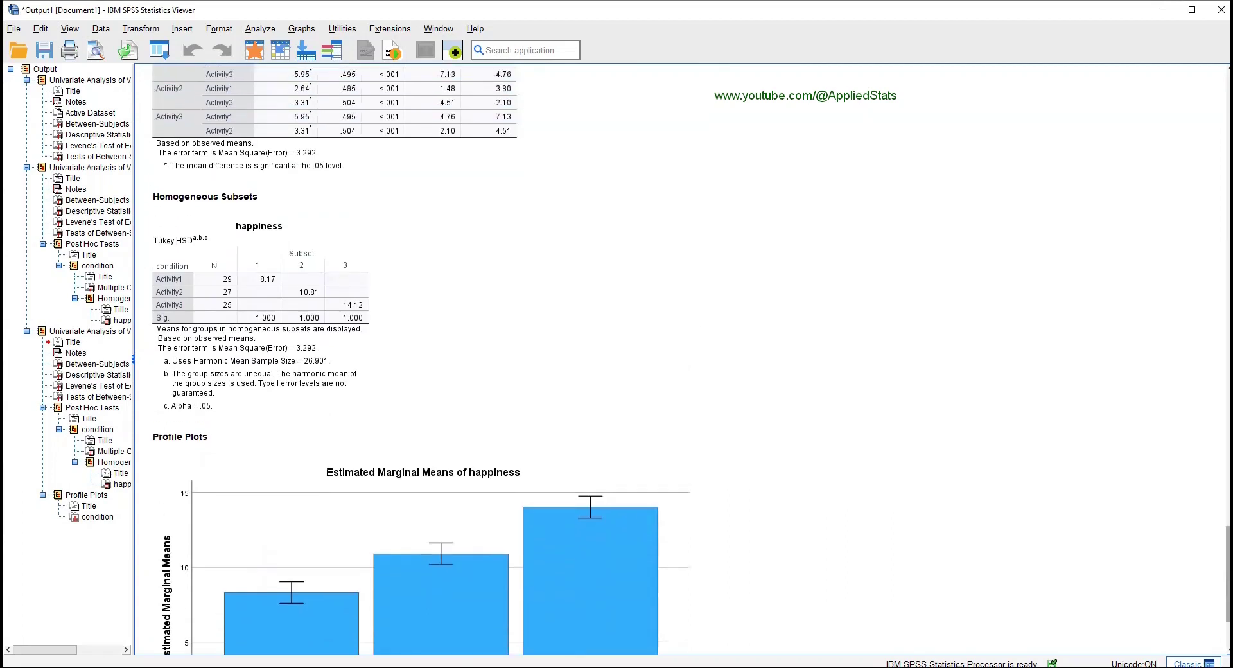
pyautogui.scroll(4, 692, 360)
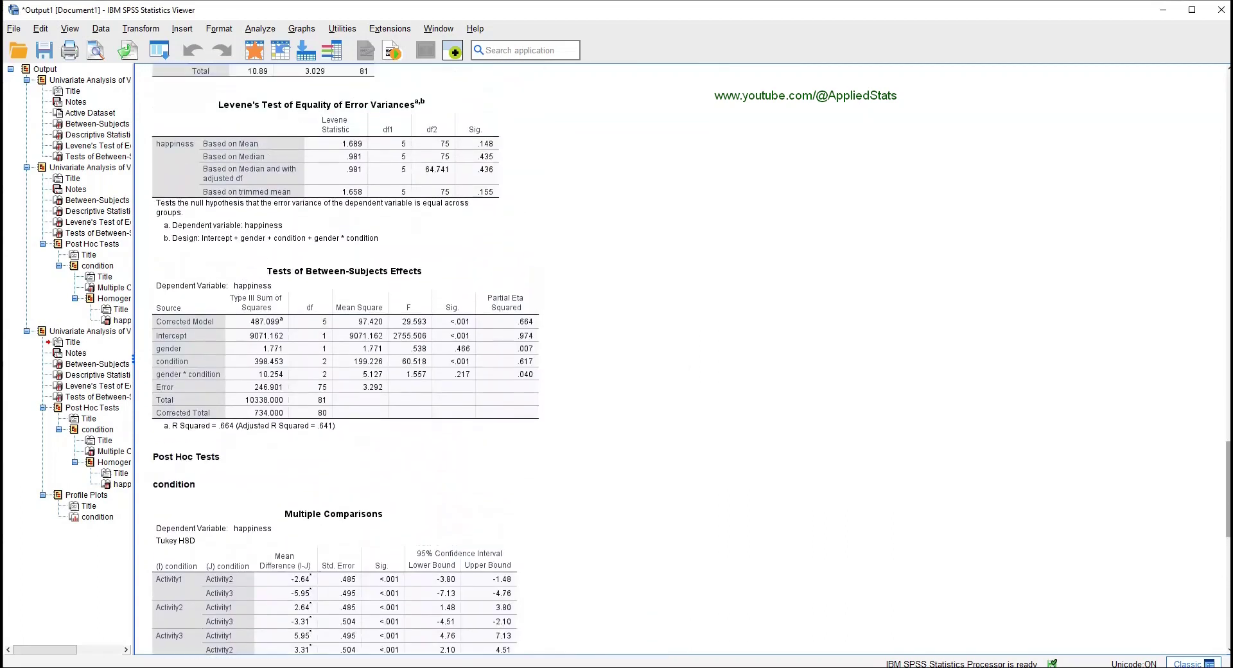
pyautogui.click(289, 283)
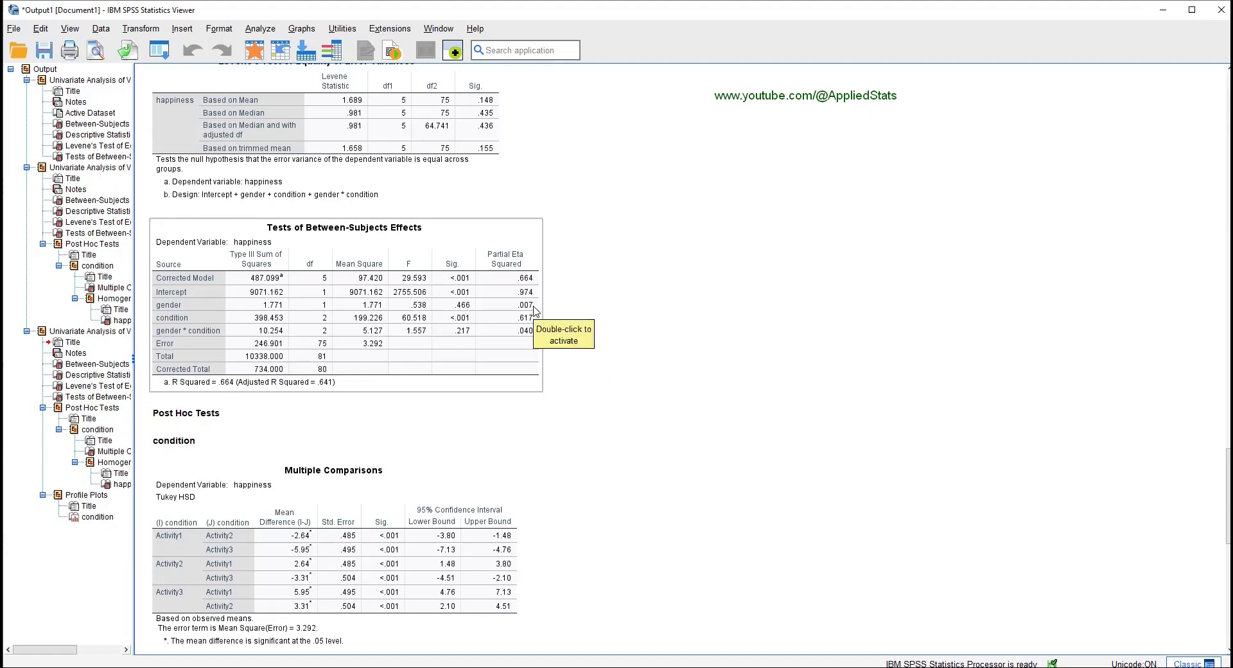
pyautogui.scroll(1, 912, 302)
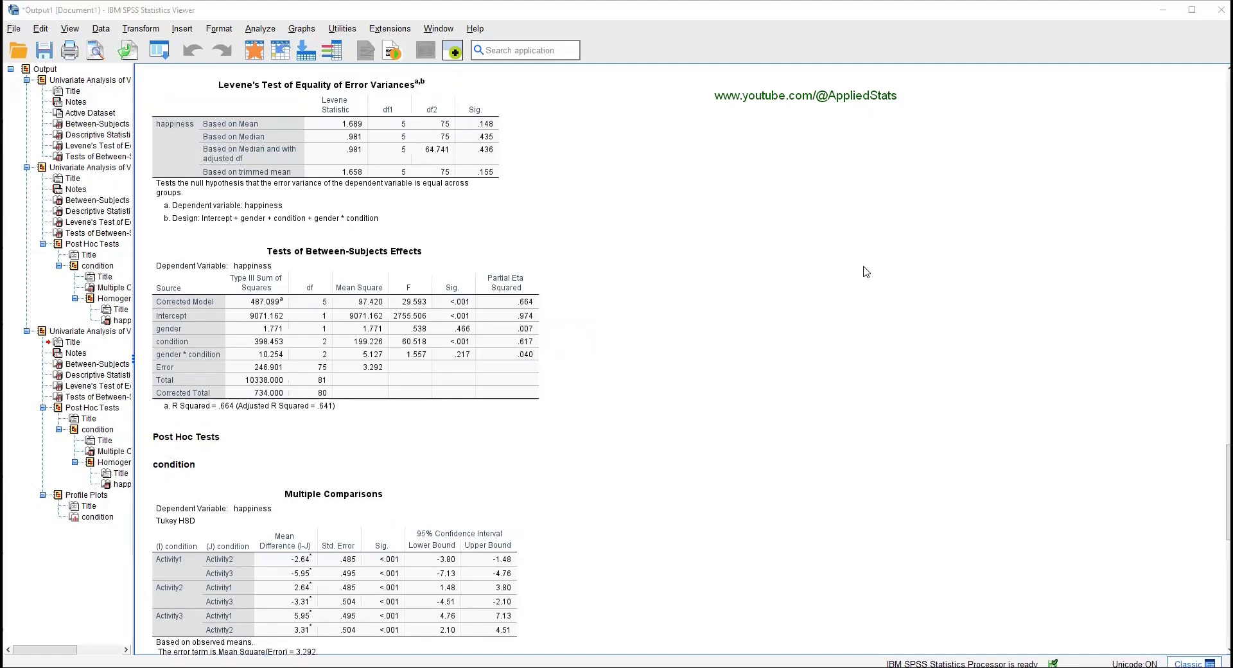
pyautogui.scroll(15, 212, 386)
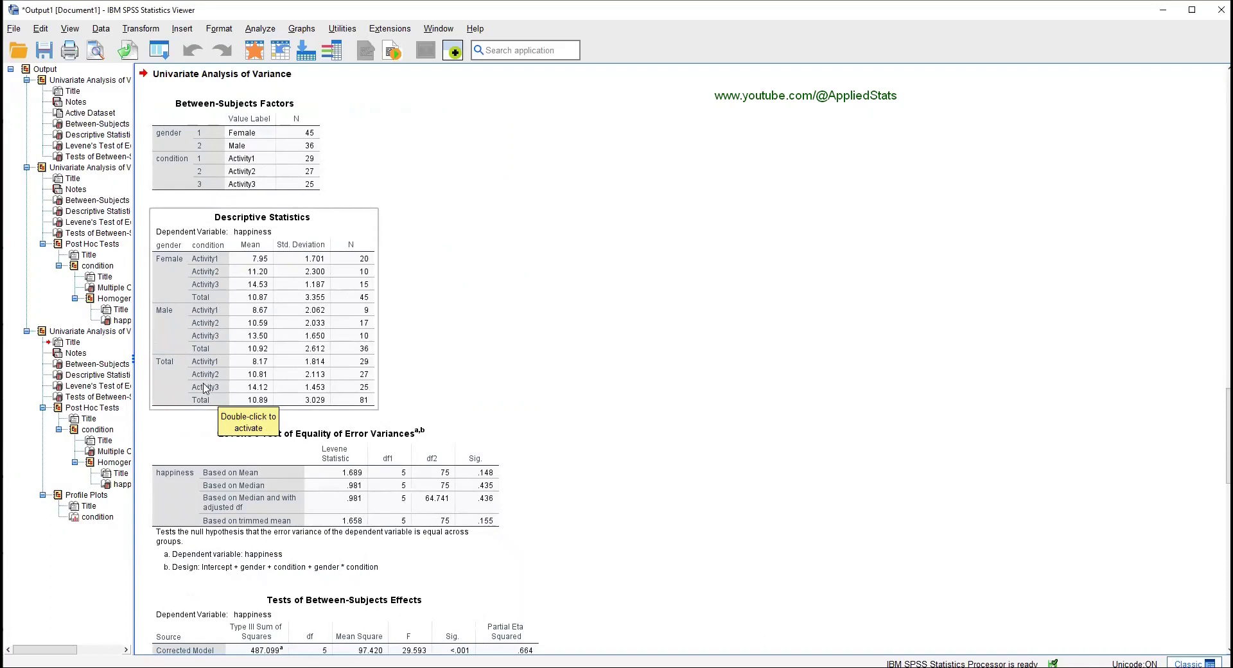
pyautogui.scroll(-13, 205, 387)
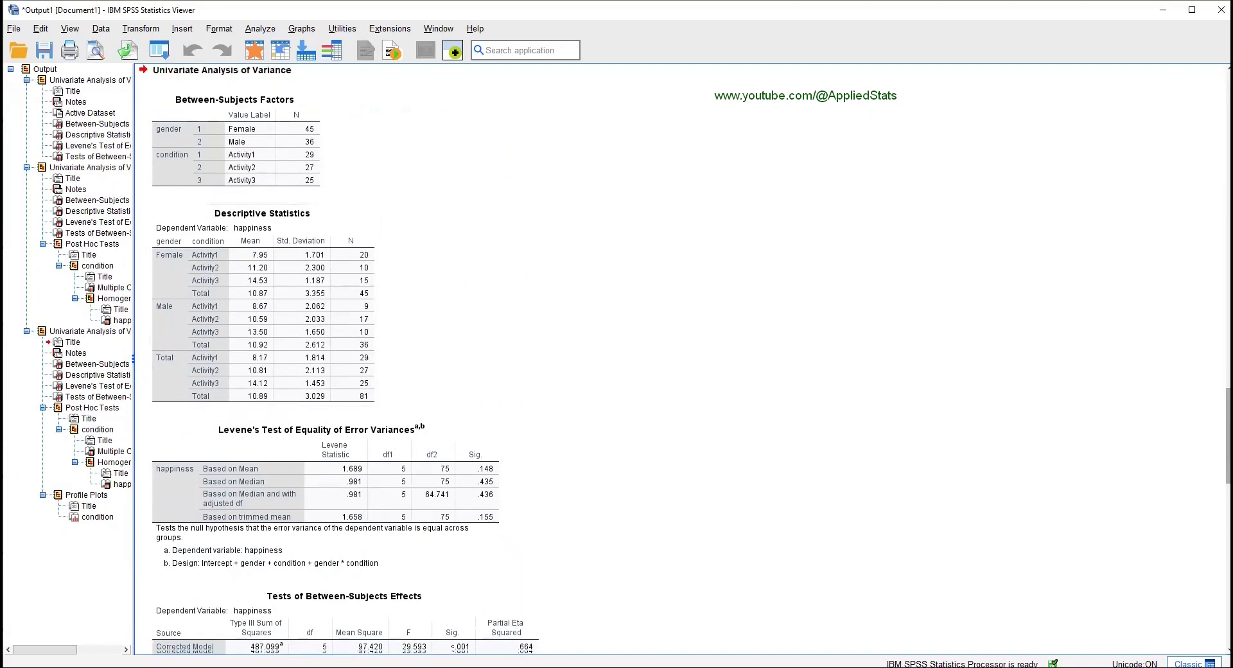
pyautogui.scroll(-1, 346, 359)
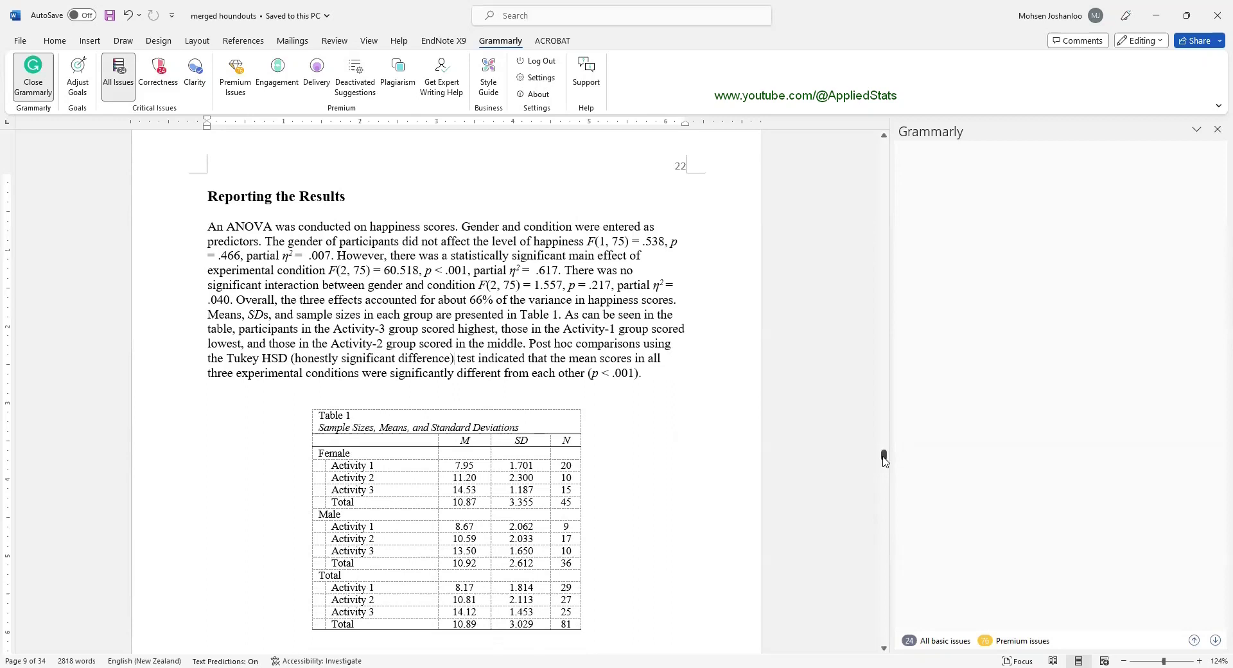
# - Read the Reporting the Results section and Table 1 in the Word handout, highlighting the interaction statistics and the post hoc p value
pyautogui.moveTo(884, 457); pyautogui.dragTo(884, 460)
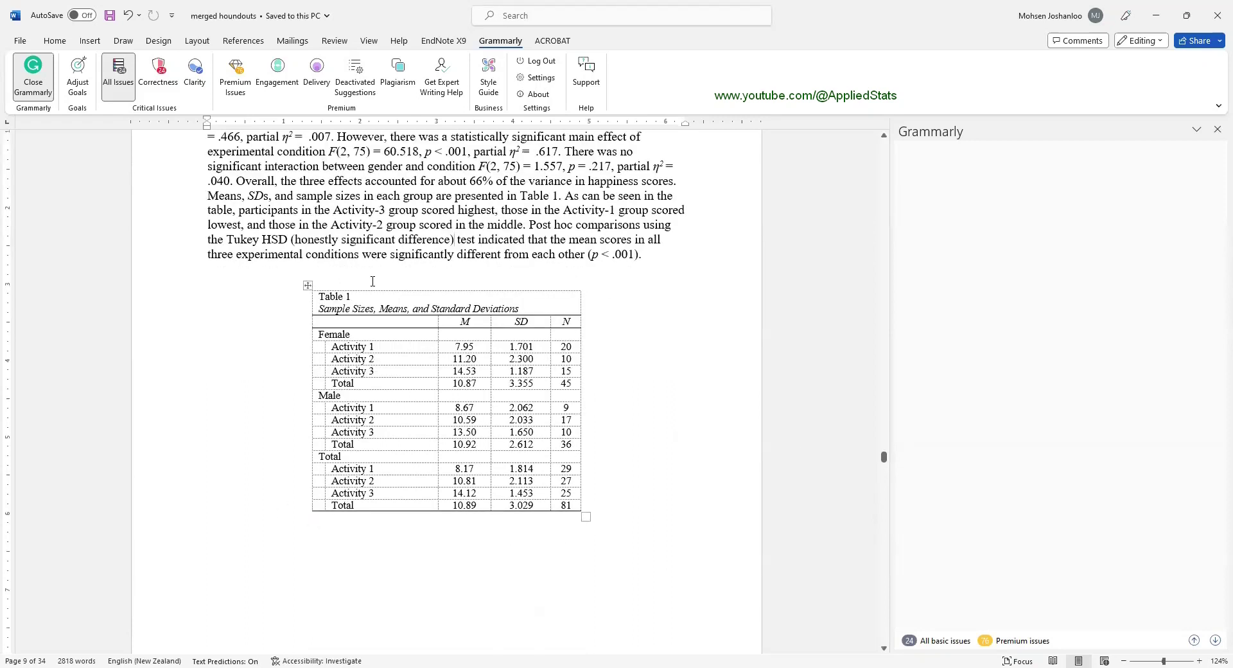
pyautogui.moveTo(885, 458); pyautogui.dragTo(885, 455)
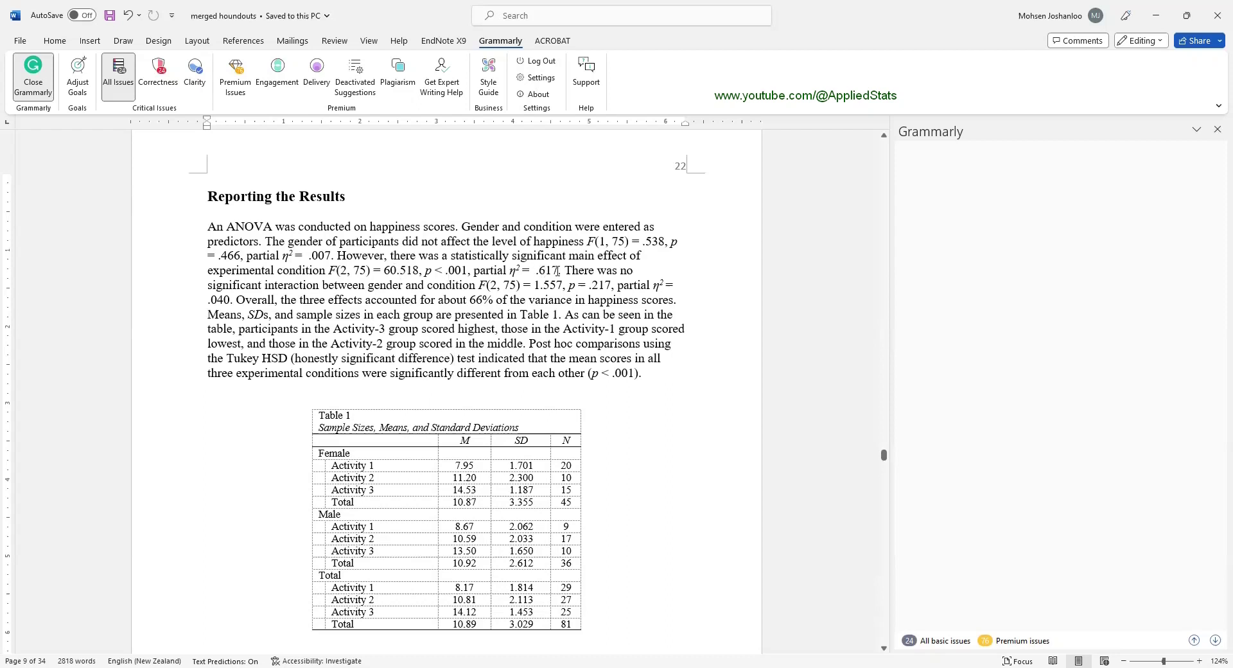
pyautogui.moveTo(478, 285); pyautogui.dragTo(229, 300)
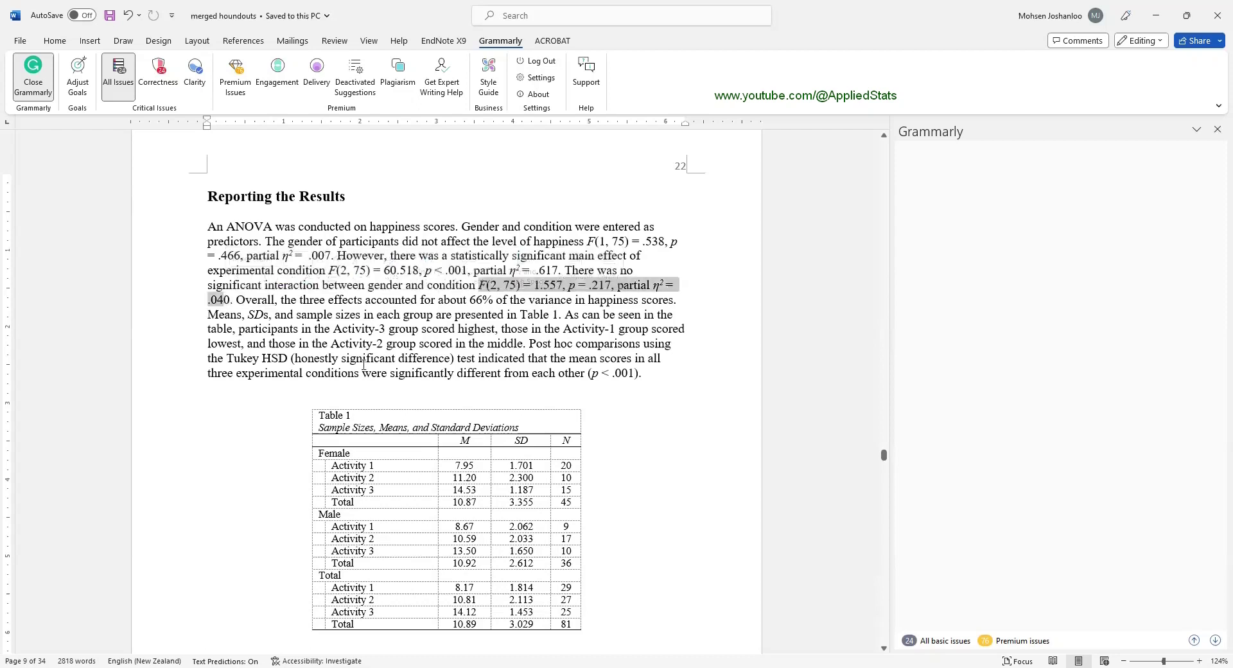
pyautogui.click(374, 315)
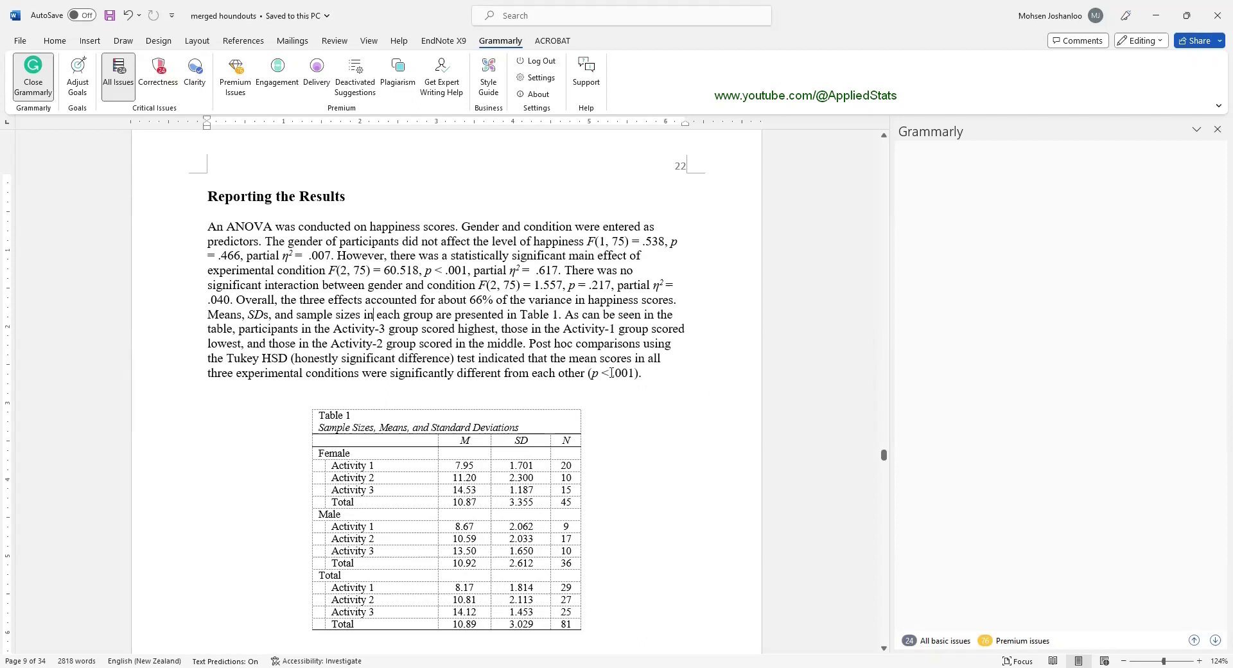
pyautogui.moveTo(592, 374); pyautogui.dragTo(634, 375)
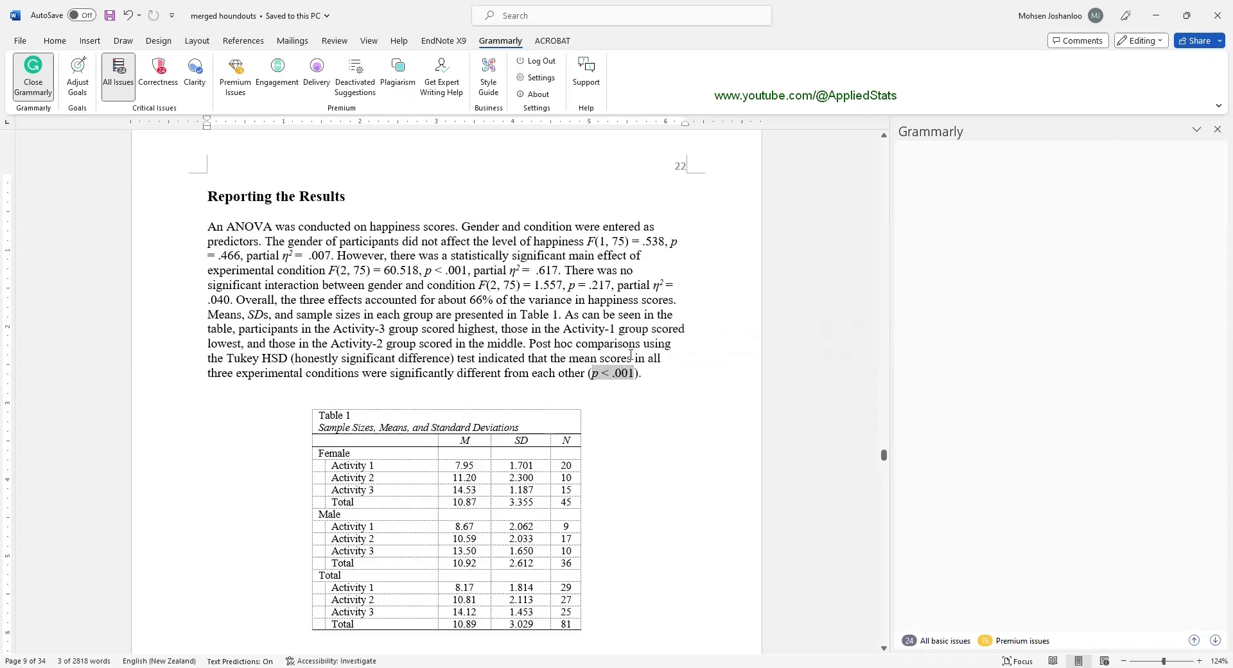
pyautogui.click(673, 376)
# - Switch to JASP and set up a classical ANOVA with happiness as dependent variable and gender and condition as fixed factors
pyautogui.hotkey('alt', 'Tab')
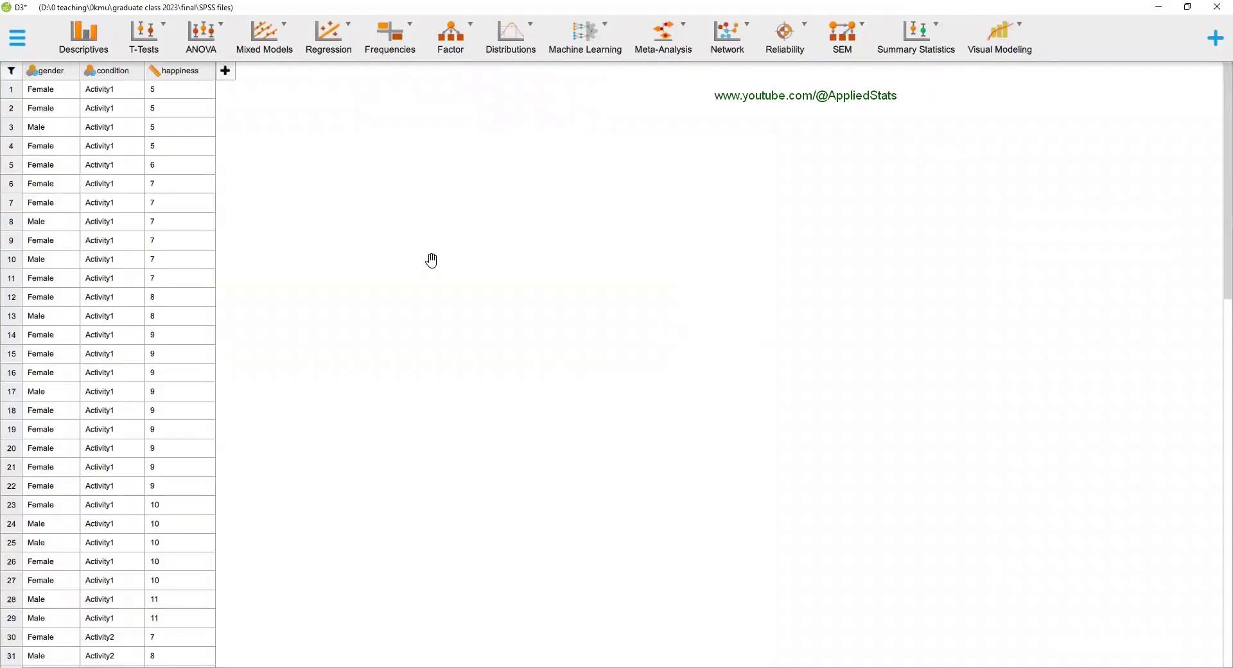
pyautogui.click(201, 36)
pyautogui.click(196, 95)
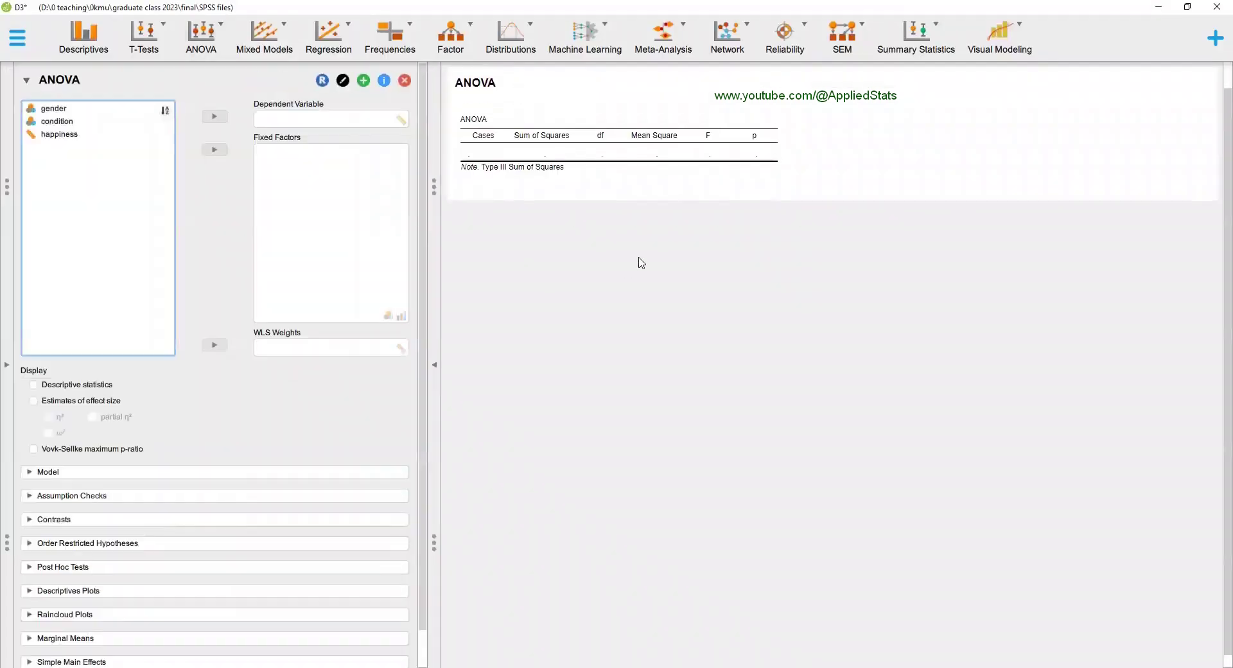
pyautogui.moveTo(54, 136); pyautogui.dragTo(295, 122)
pyautogui.keyDown('shift'); pyautogui.click(54, 108); pyautogui.keyUp('shift')
pyautogui.moveTo(58, 115); pyautogui.dragTo(329, 160)
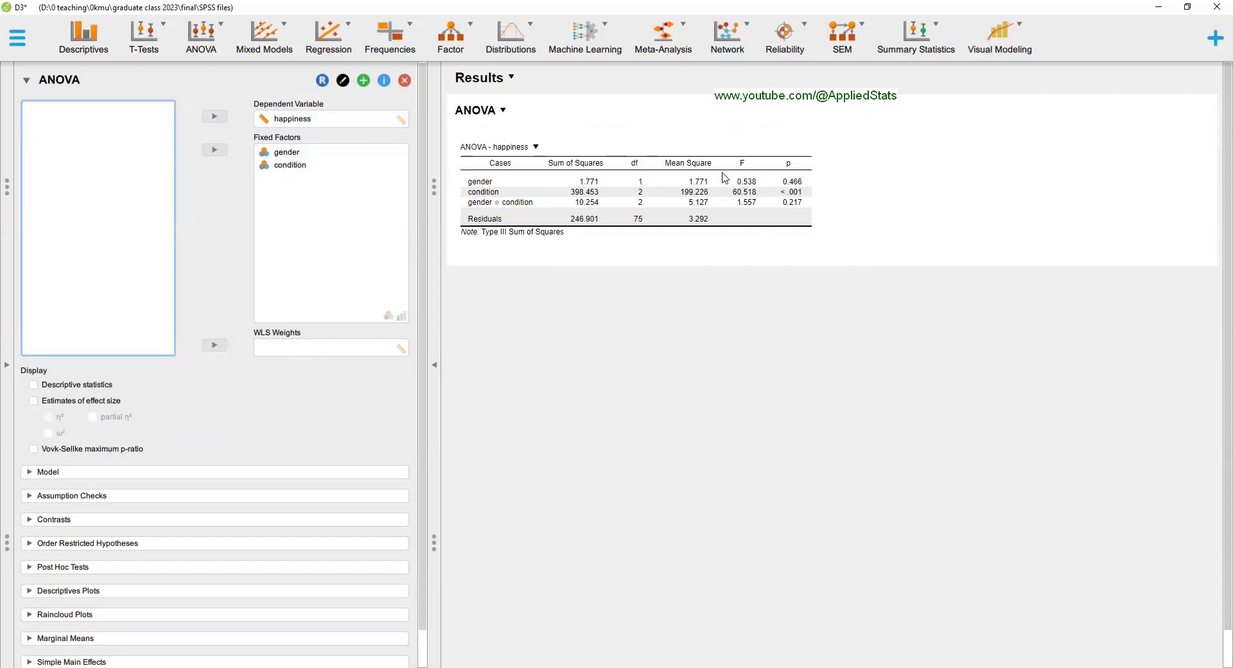
# - Display descriptive statistics and the effect size estimates η², partial η² and ω² for the ANOVA
pyautogui.click(59, 386)
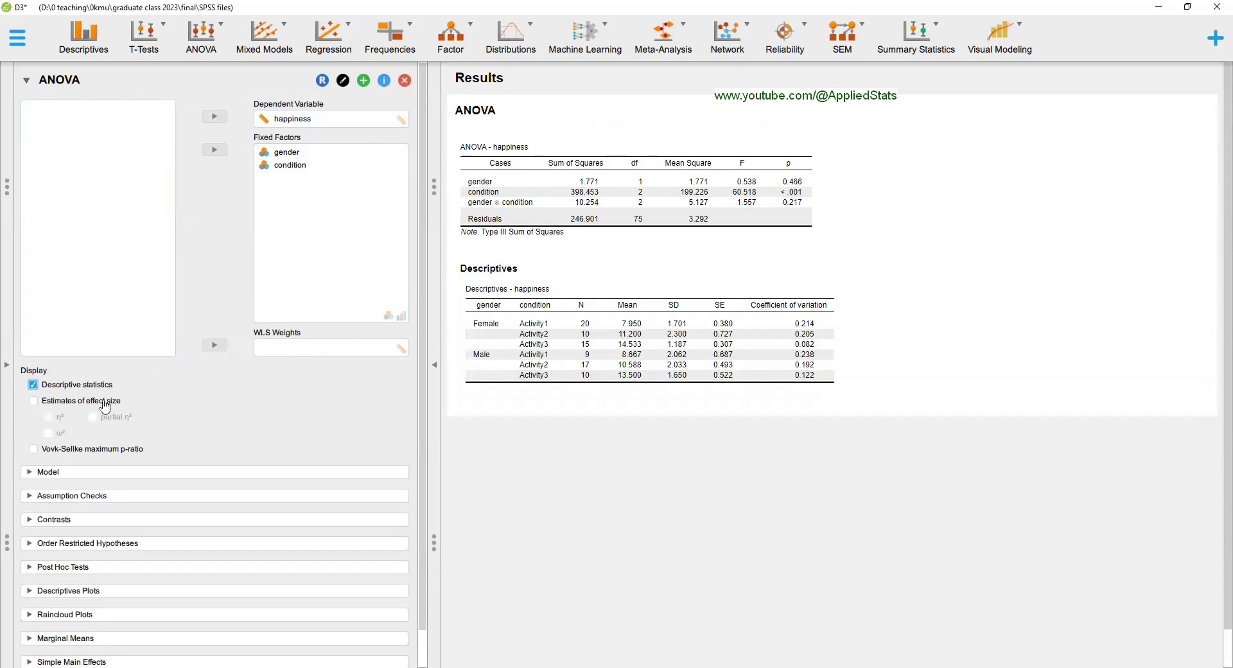
pyautogui.click(46, 402)
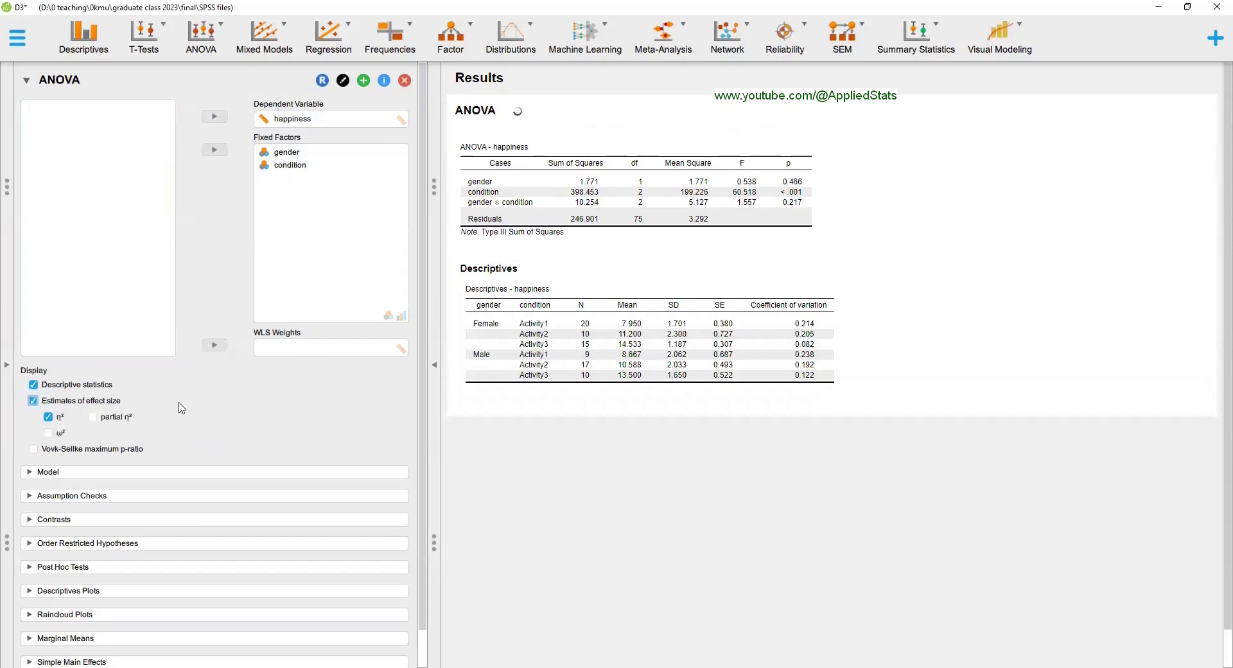
pyautogui.click(92, 418)
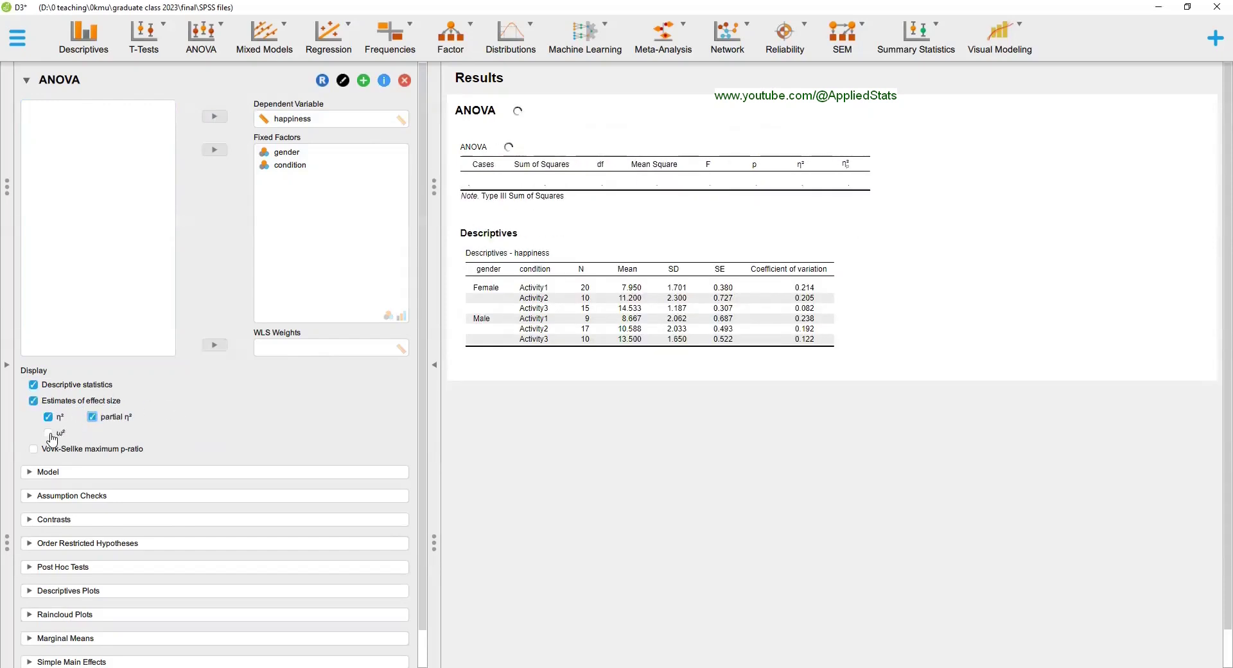
pyautogui.click(48, 433)
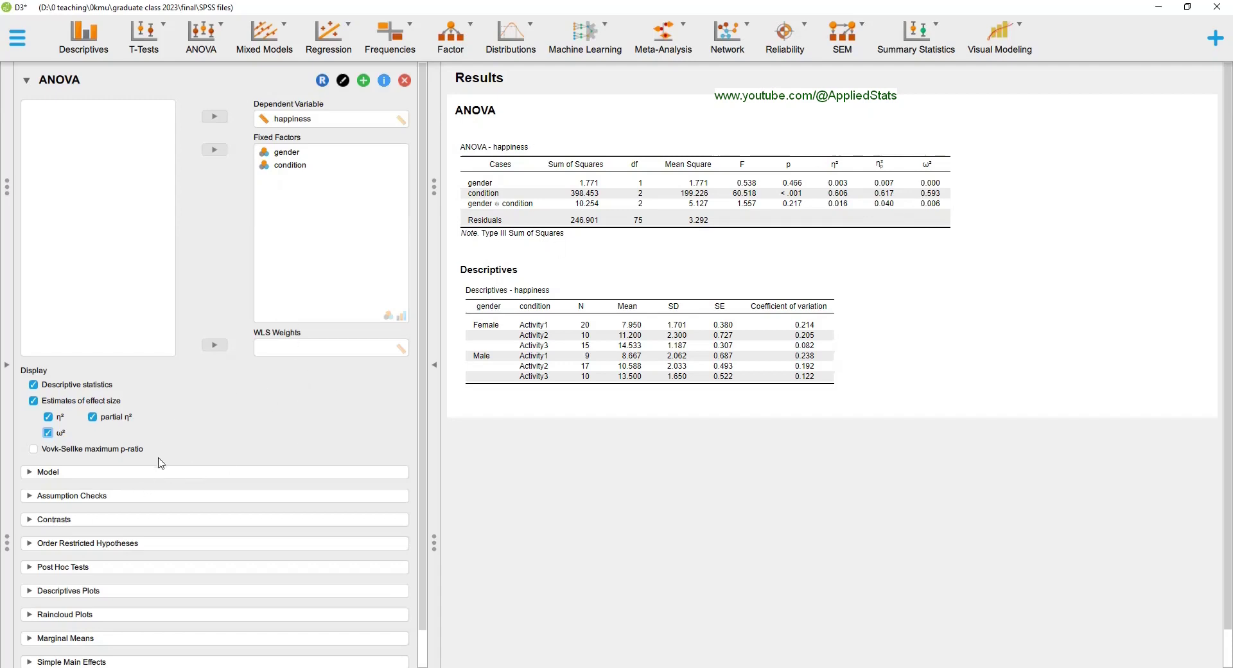
# - Enable homogeneity tests in the ANOVA's assumption checks
pyautogui.scroll(-1, 272, 495)
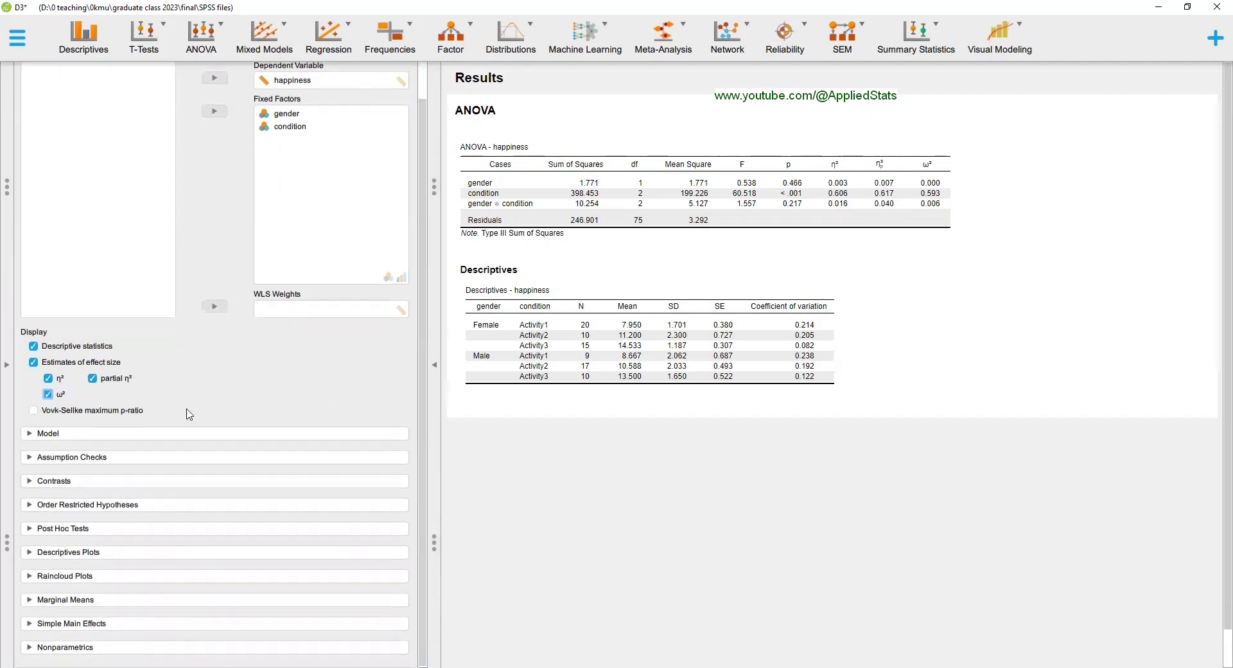
pyautogui.click(72, 459)
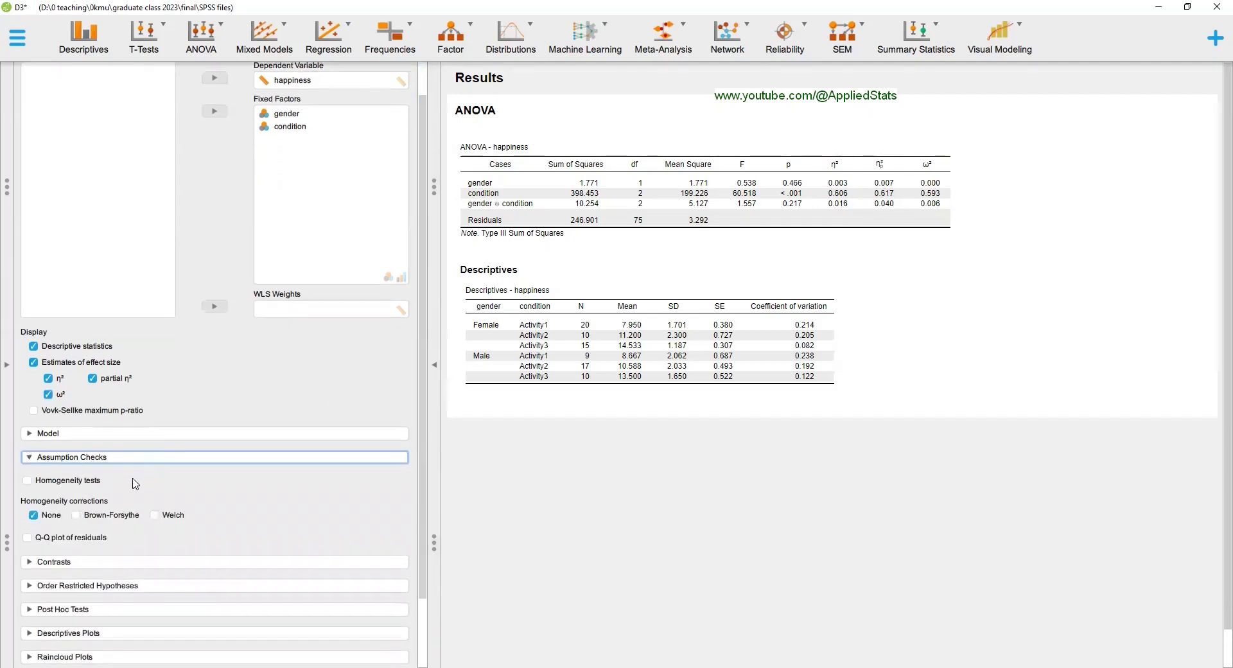
pyautogui.click(50, 481)
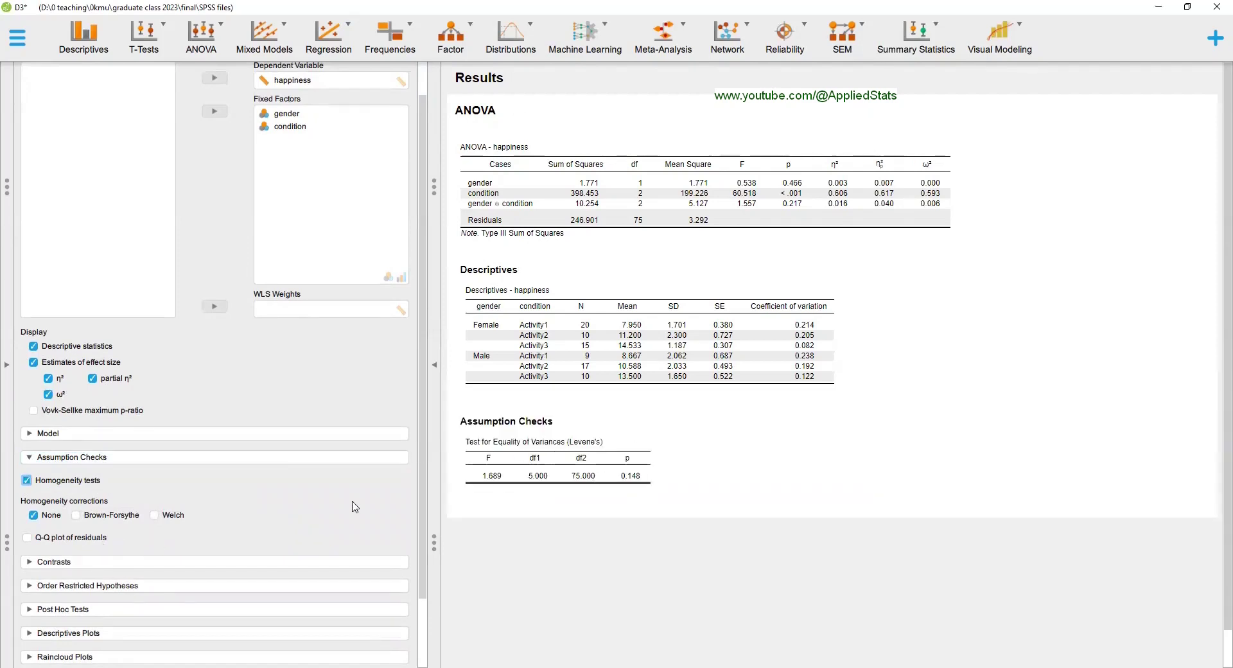
# - Add a standard post hoc test for condition with the Tukey correction
pyautogui.scroll(-3, 422, 432)
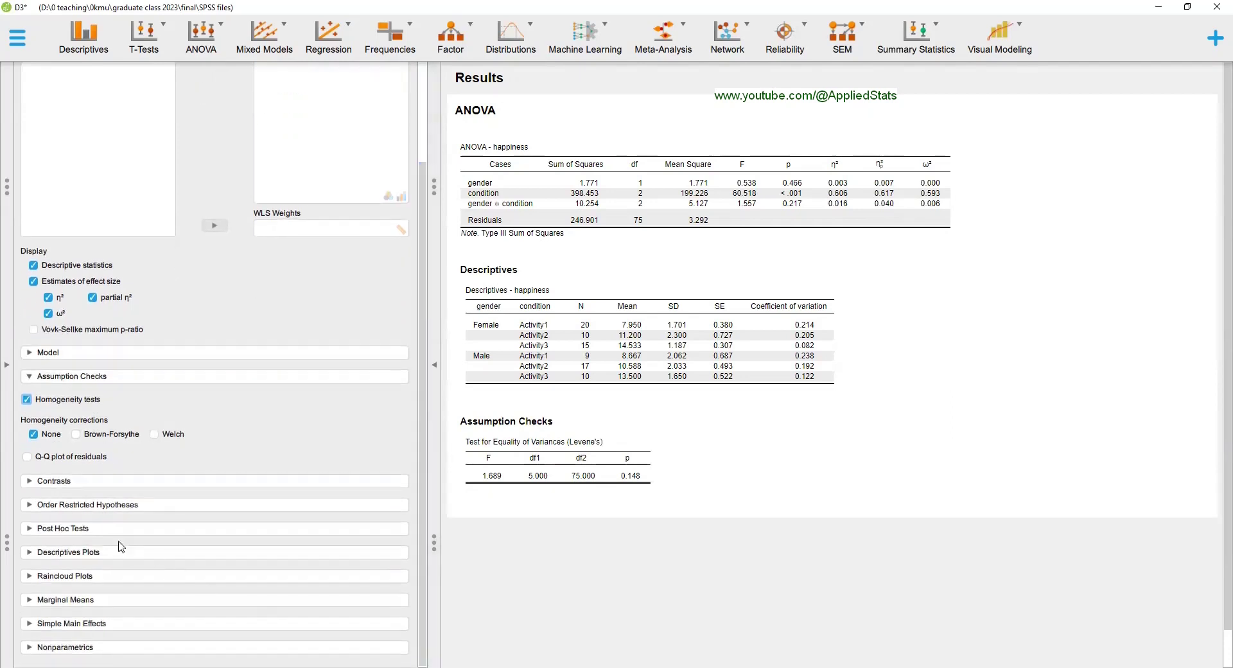
pyautogui.click(74, 529)
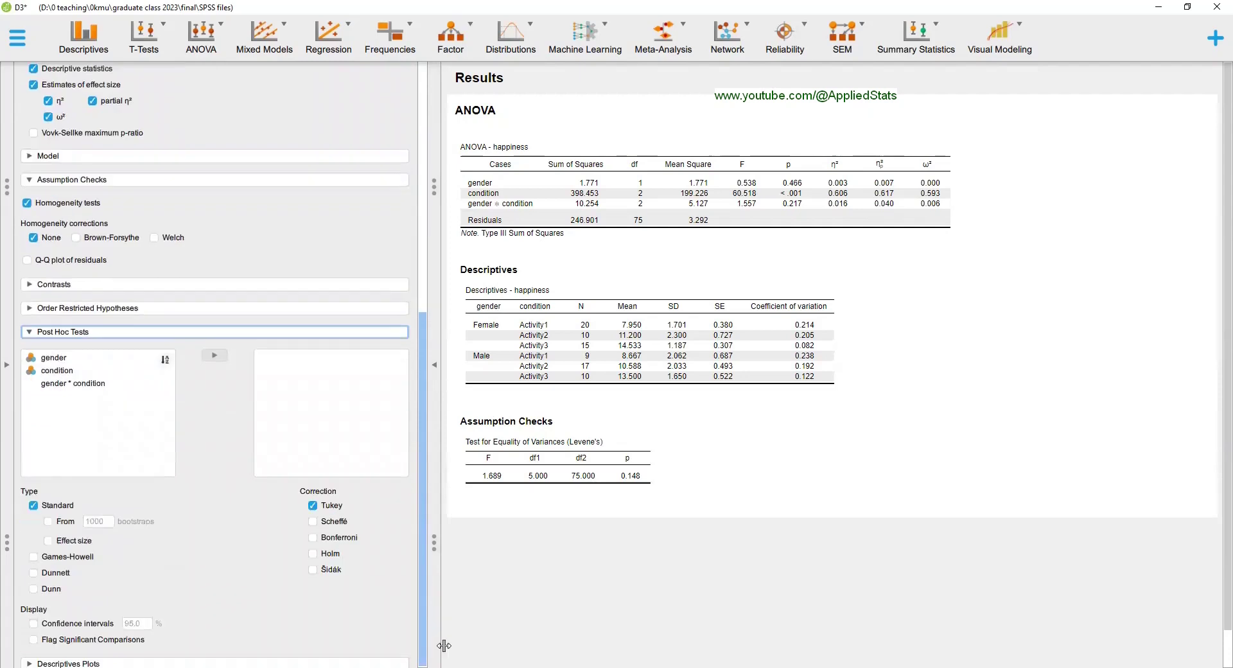
pyautogui.click(58, 259)
pyautogui.click(216, 245)
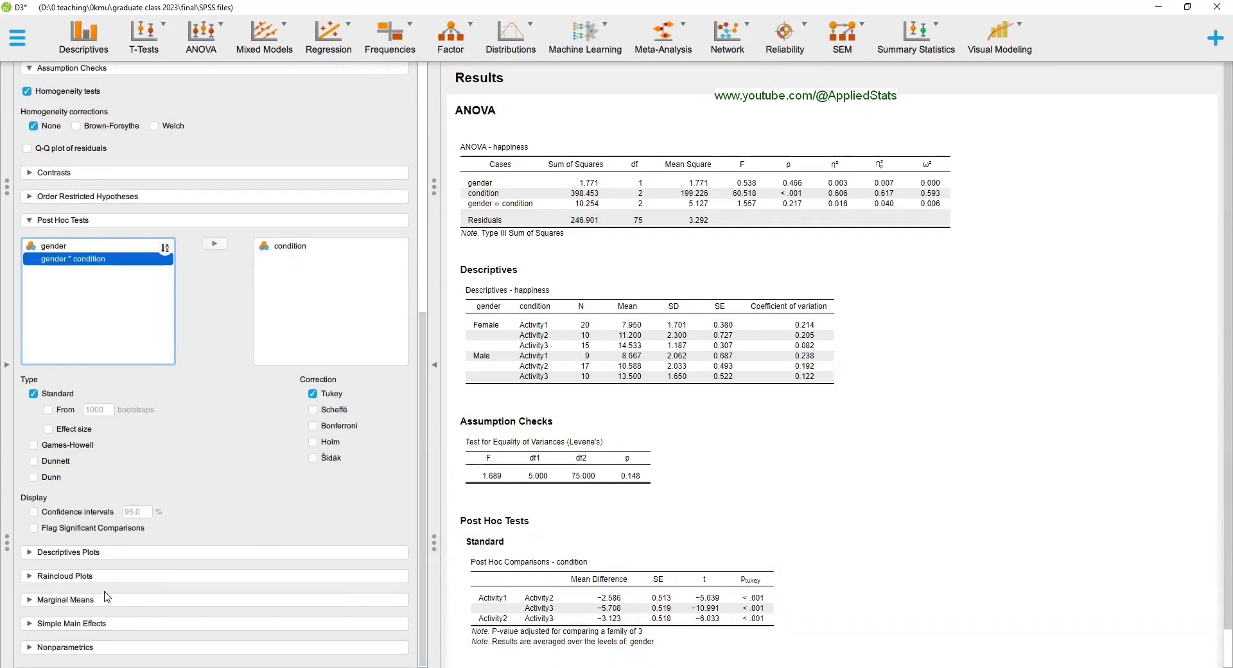
# - Create a raincloud plot of happiness with condition on the horizontal axis
pyautogui.click(53, 578)
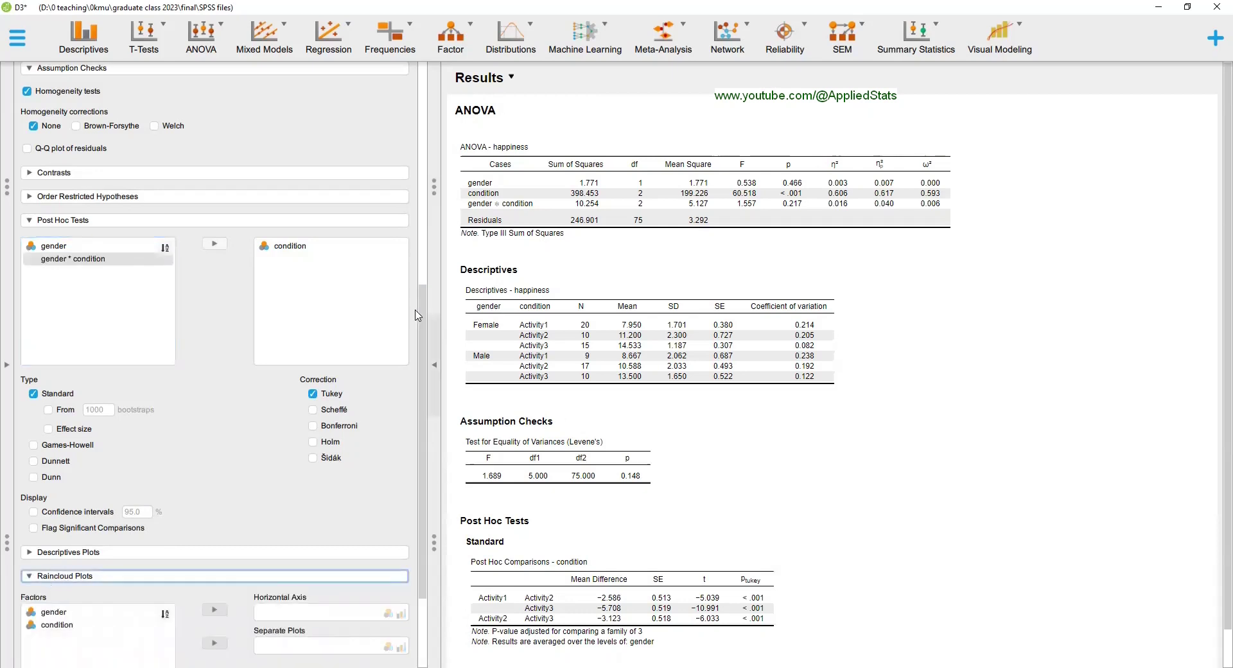
pyautogui.scroll(-2, 418, 330)
pyautogui.click(61, 495)
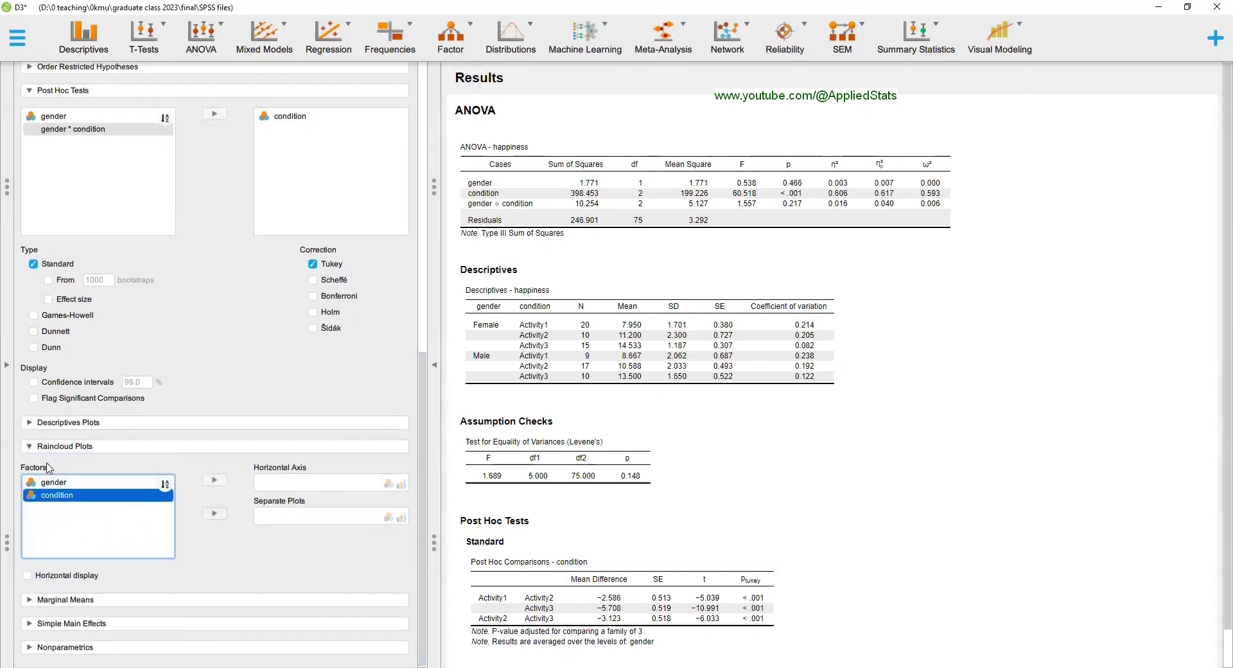
pyautogui.click(215, 480)
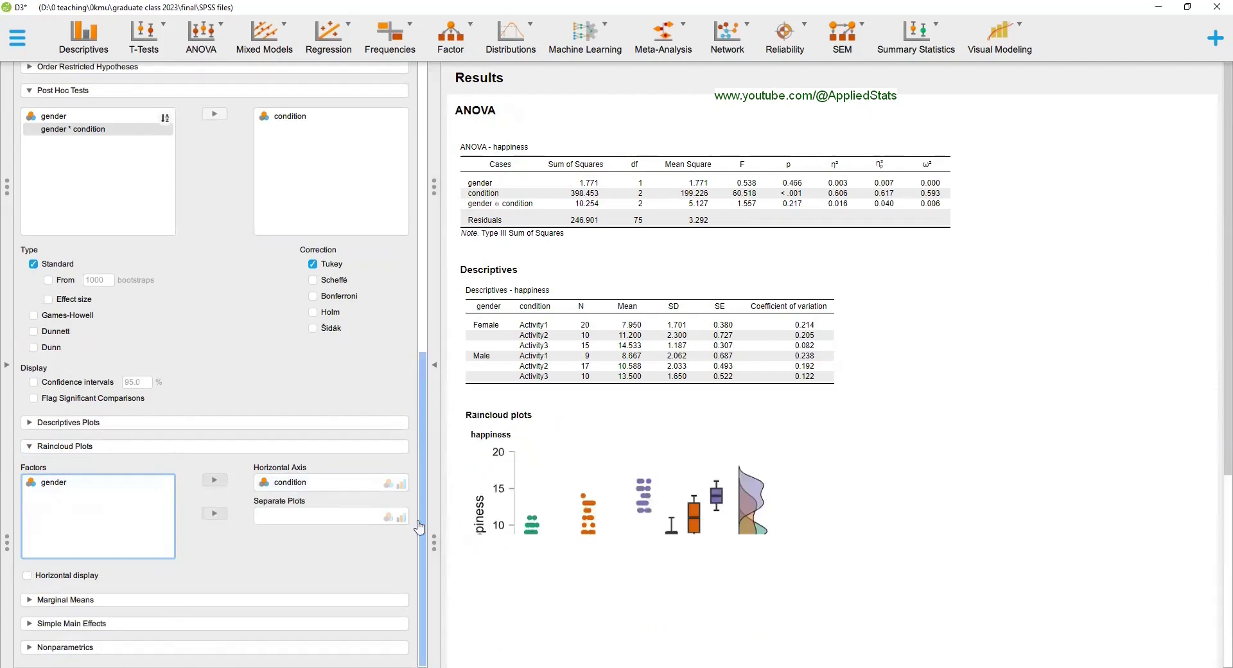